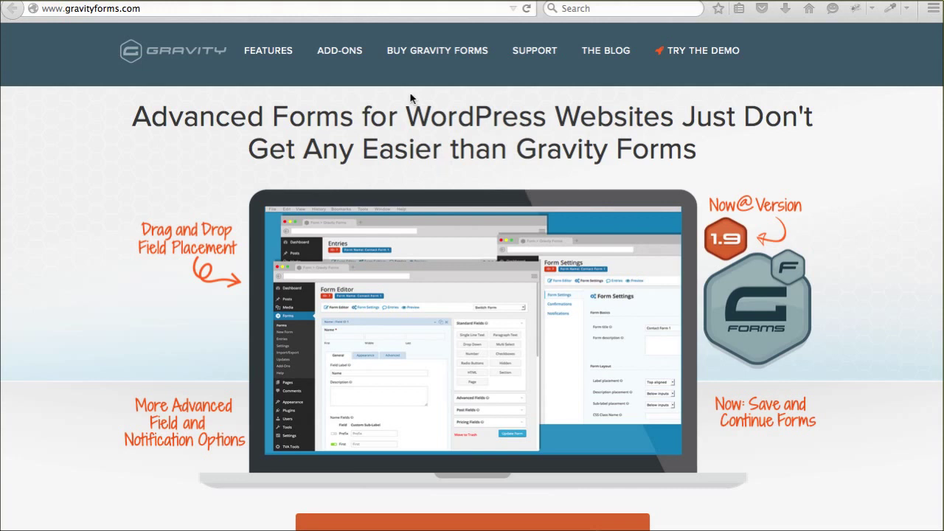
- Open the Buy Gravity Forms page and compare the Developer, Business and Personal license plans and their features
{"action": "left_click", "coordinate": [425, 80]}
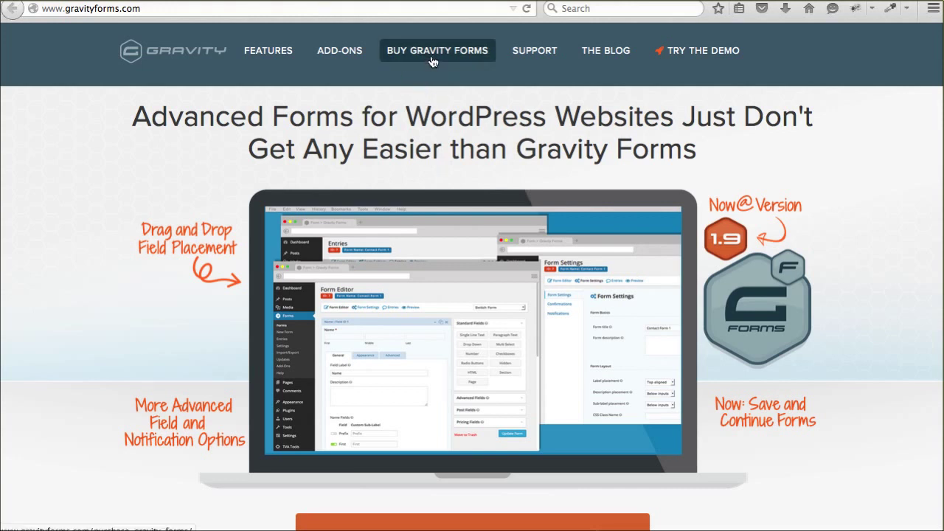
{"action": "left_click", "coordinate": [433, 62]}
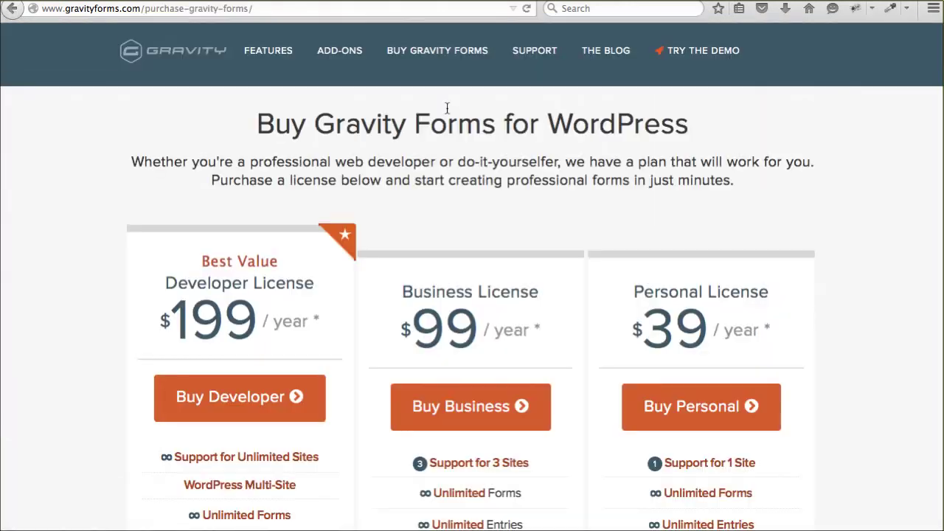
{"action": "left_click", "coordinate": [628, 300]}
{"action": "scroll", "coordinate": [627, 302], "scroll_direction": "down", "scroll_amount": 3}
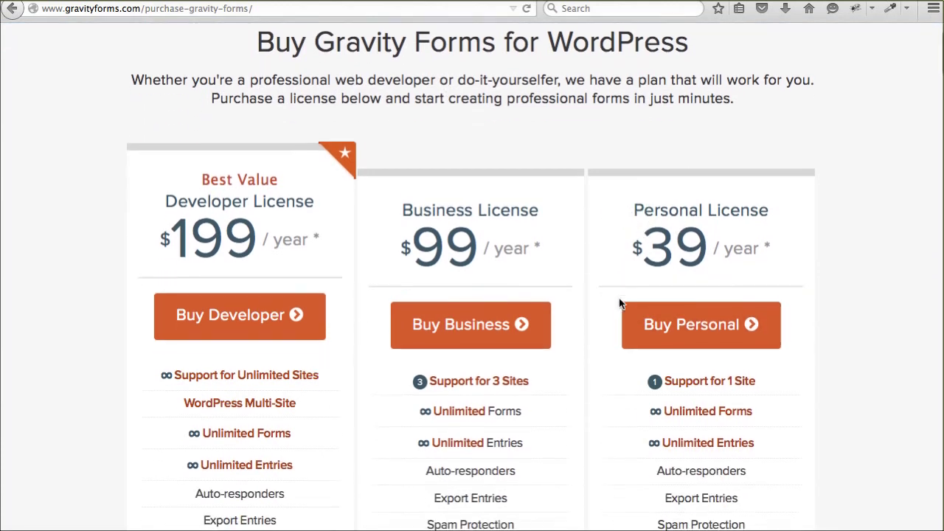
{"action": "scroll", "coordinate": [612, 296], "scroll_direction": "down", "scroll_amount": 1}
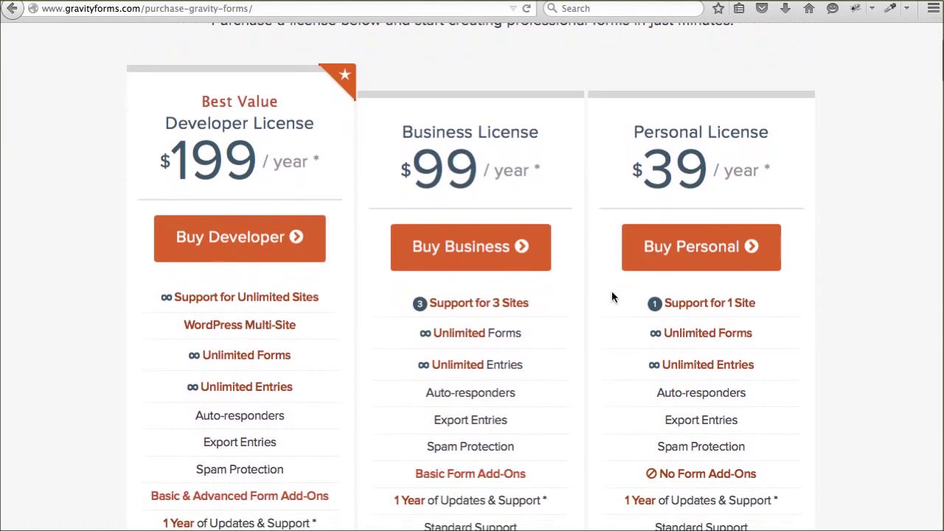
{"action": "scroll", "coordinate": [611, 297], "scroll_direction": "down", "scroll_amount": 1}
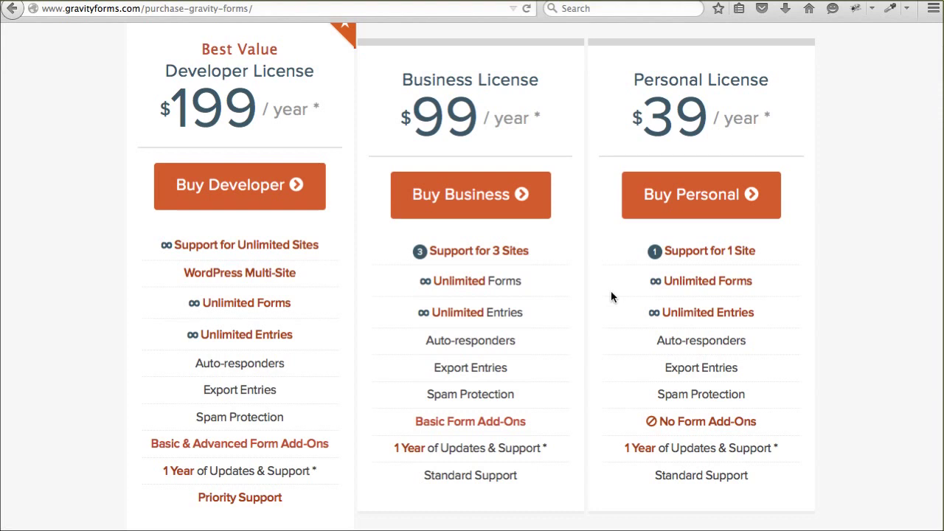
{"action": "scroll", "coordinate": [611, 296], "scroll_direction": "up", "scroll_amount": 4}
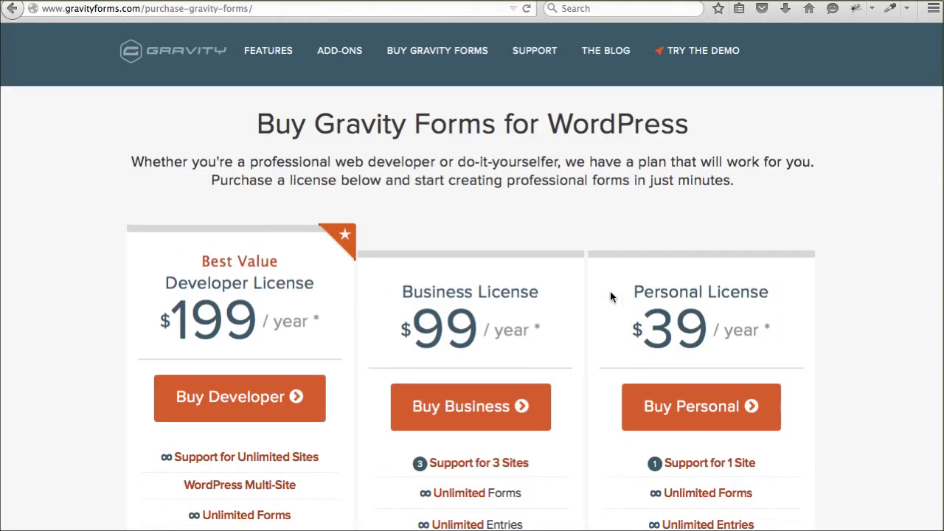
{"action": "scroll", "coordinate": [611, 297], "scroll_direction": "down", "scroll_amount": 1}
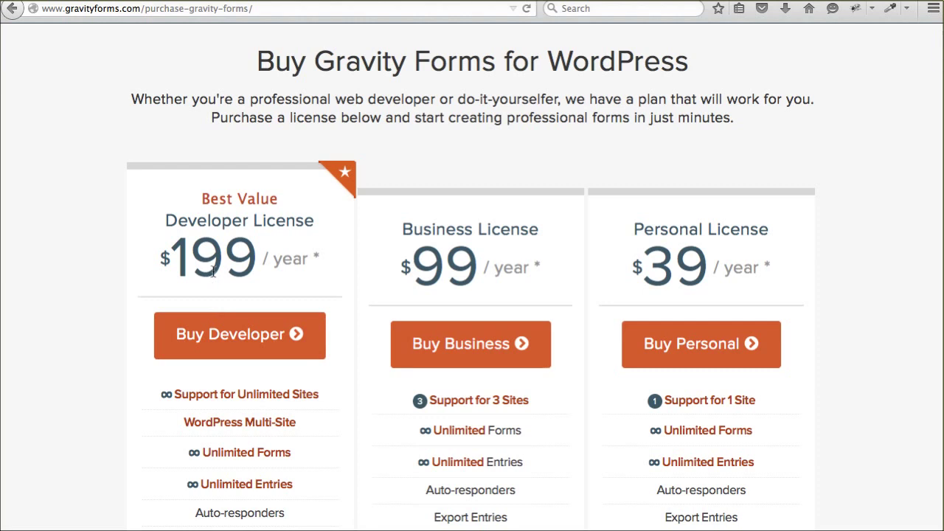
{"action": "scroll", "coordinate": [272, 274], "scroll_direction": "up", "scroll_amount": 2}
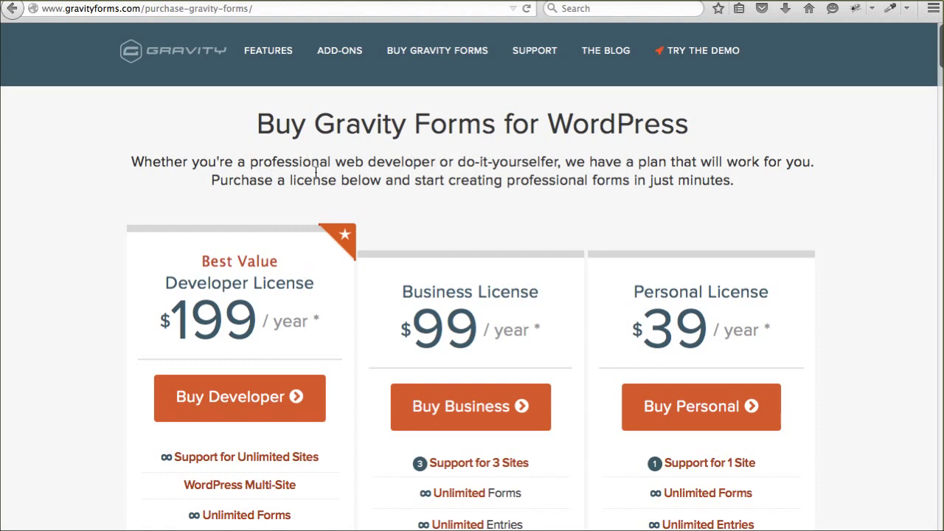
- Switch to the WordPress admin and open the list of installed plugins to check for Gravity Forms
{"action": "left_click", "coordinate": [277, 0]}
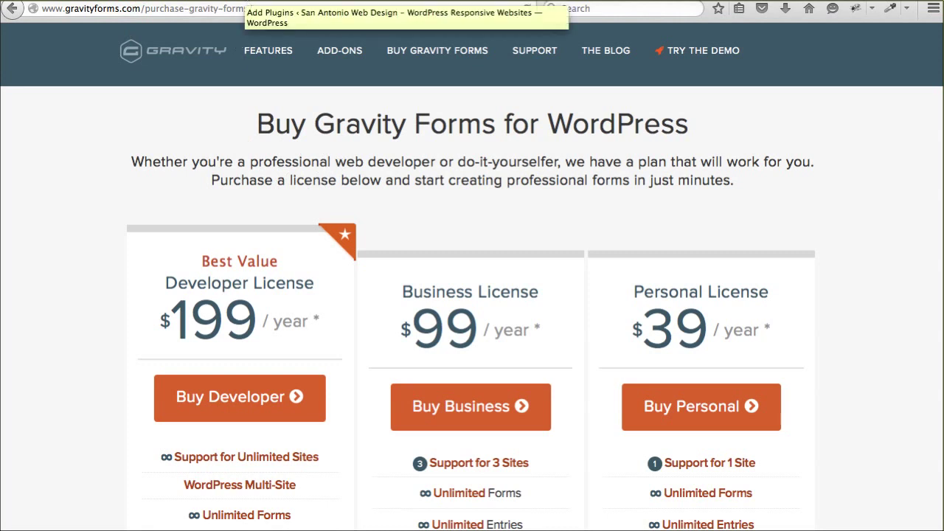
{"action": "left_click", "coordinate": [251, 1]}
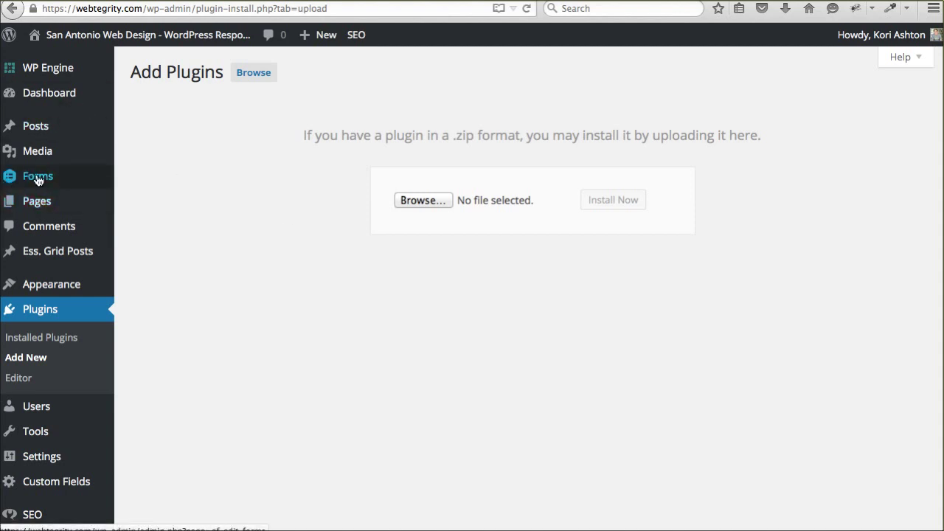
{"action": "left_click", "coordinate": [54, 338]}
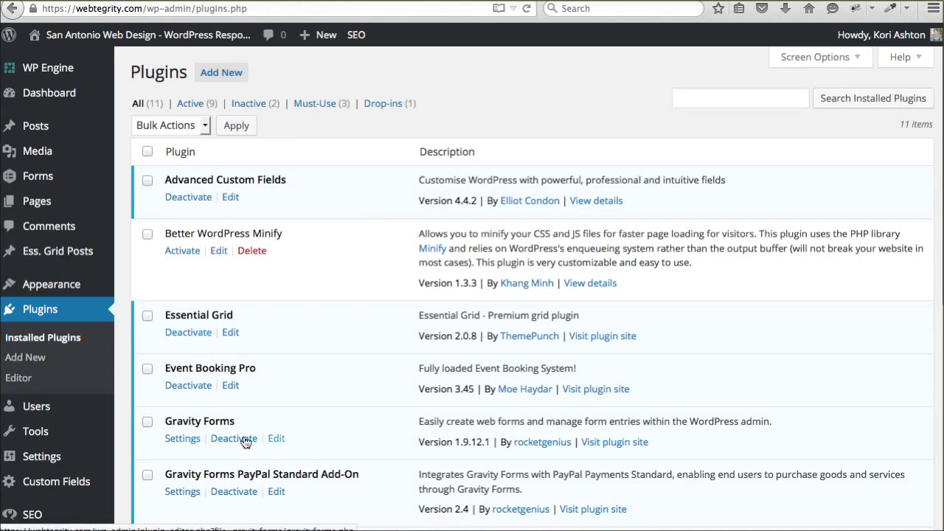
- Create a new Gravity Forms form titled "Demo" with the description left empty
{"action": "mouse_move", "coordinate": [52, 181]}
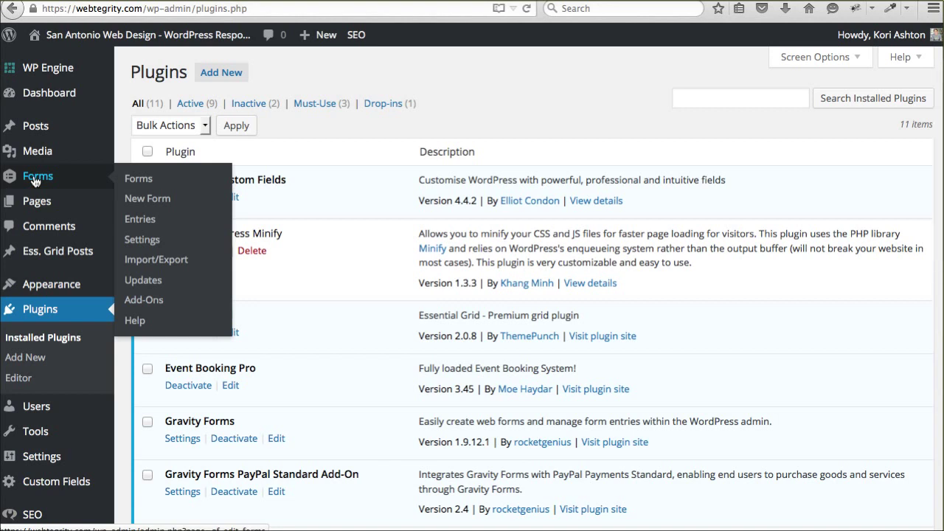
{"action": "left_click", "coordinate": [150, 200]}
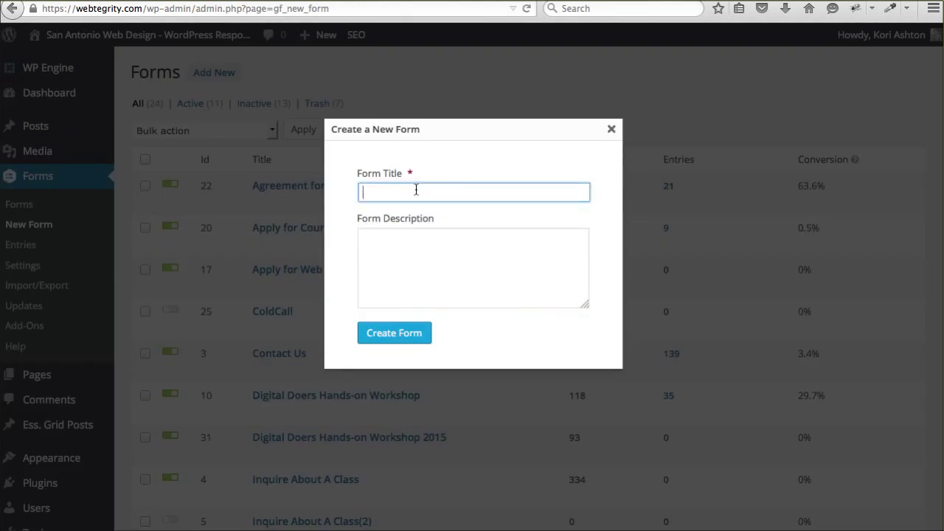
{"action": "type", "text": "Demo"}
{"action": "left_click", "coordinate": [417, 236]}
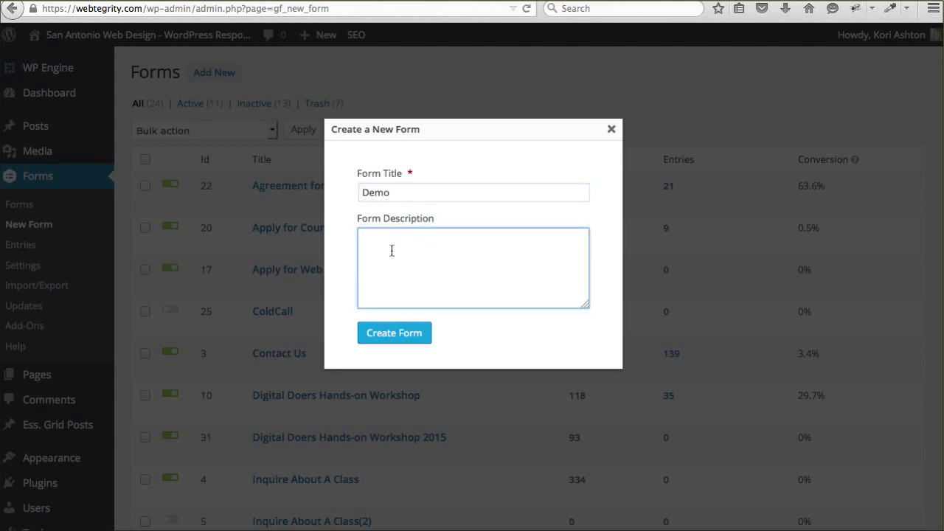
{"action": "left_click", "coordinate": [396, 335]}
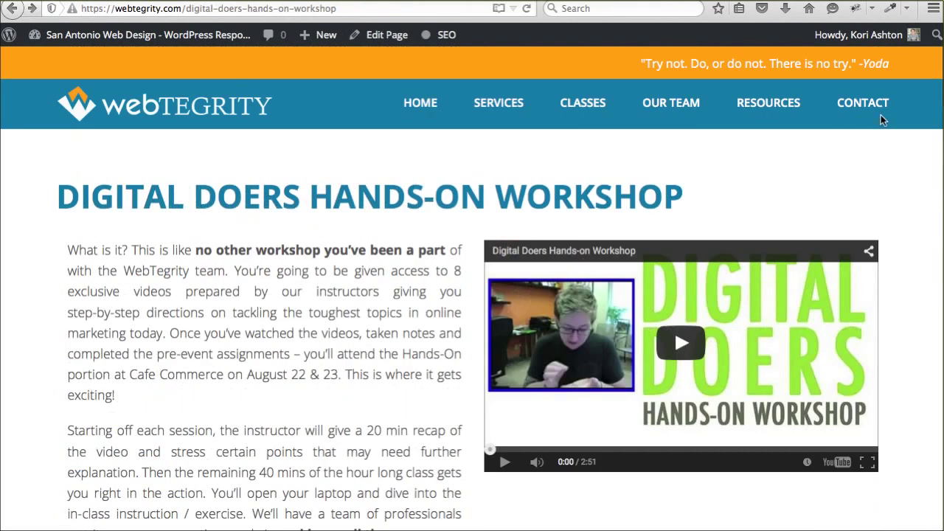
- Open the website's Contact page and examine the Name, Email, Your Message and Submit elements of its contact form
{"action": "left_click", "coordinate": [863, 104]}
{"action": "scroll", "coordinate": [561, 210], "scroll_direction": "down", "scroll_amount": 1}
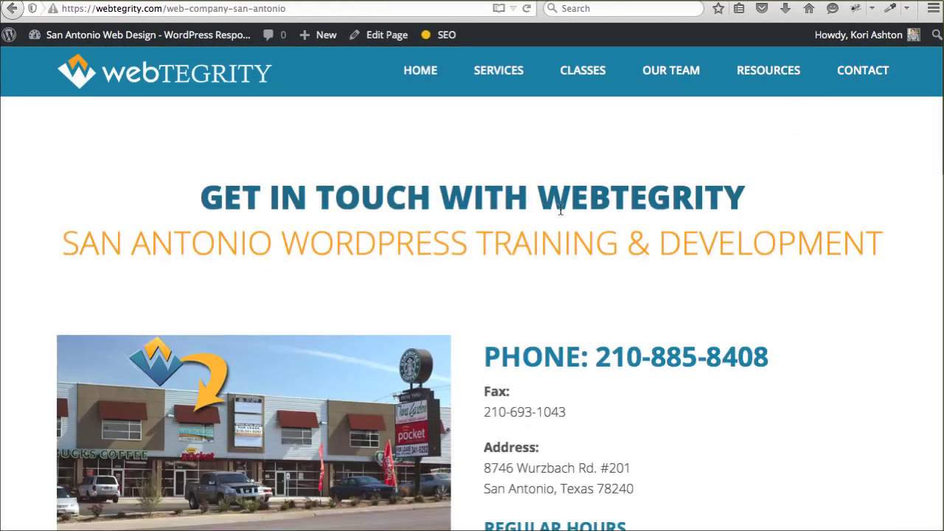
{"action": "scroll", "coordinate": [561, 210], "scroll_direction": "down", "scroll_amount": 10}
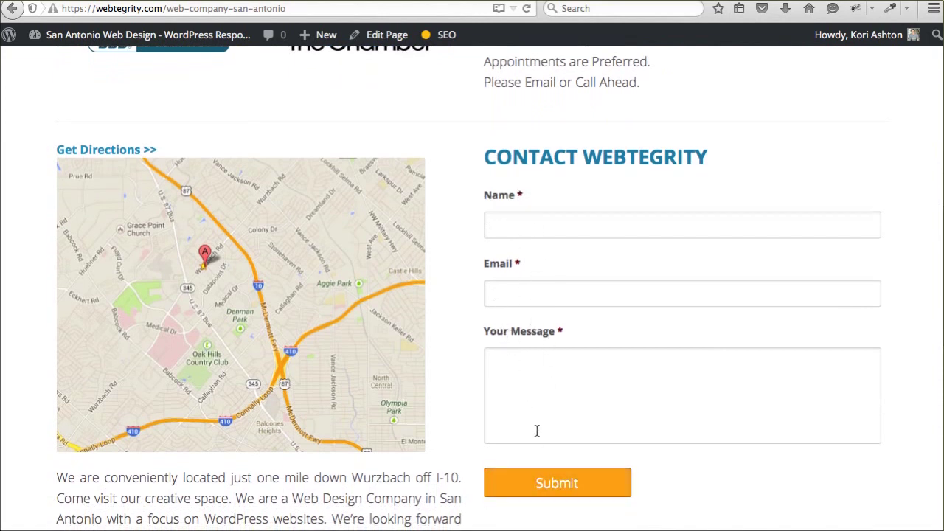
{"action": "double_click", "coordinate": [563, 332]}
{"action": "left_click", "coordinate": [536, 276]}
{"action": "left_click", "coordinate": [567, 489]}
- Return to the Digital Doers Hands-on Workshop page and review its registration form from the name fields through Register Now
{"action": "left_click", "coordinate": [11, 9]}
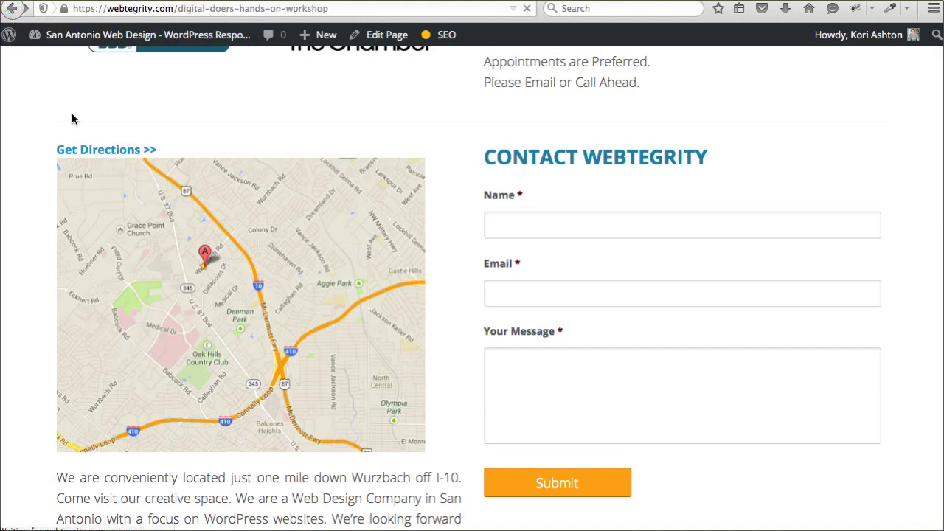
{"action": "scroll", "coordinate": [67, 195], "scroll_direction": "down", "scroll_amount": 12}
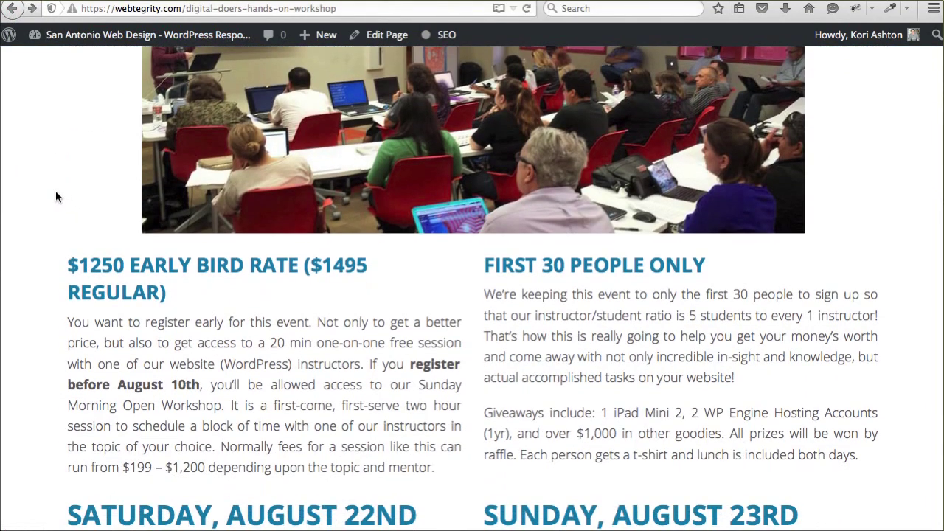
{"action": "scroll", "coordinate": [55, 197], "scroll_direction": "down", "scroll_amount": 5}
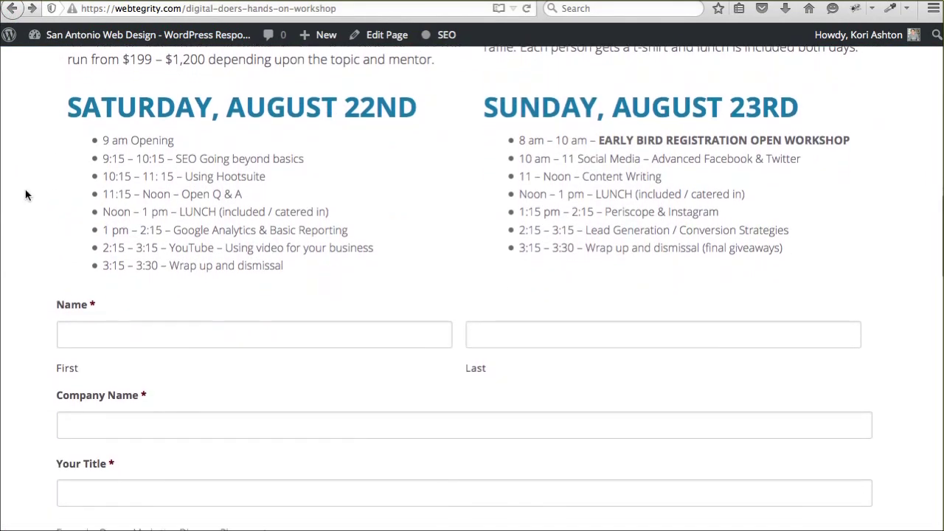
{"action": "scroll", "coordinate": [25, 195], "scroll_direction": "down", "scroll_amount": 2}
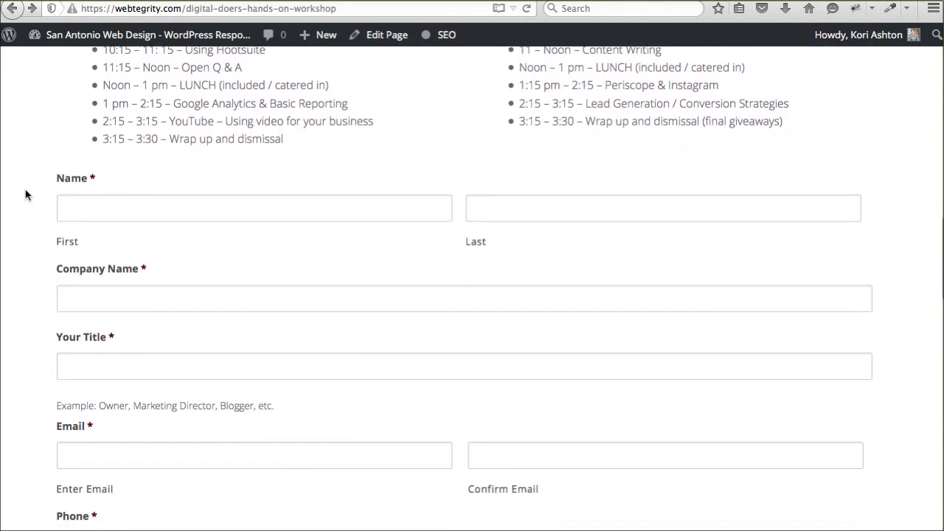
{"action": "scroll", "coordinate": [25, 195], "scroll_direction": "down", "scroll_amount": 1}
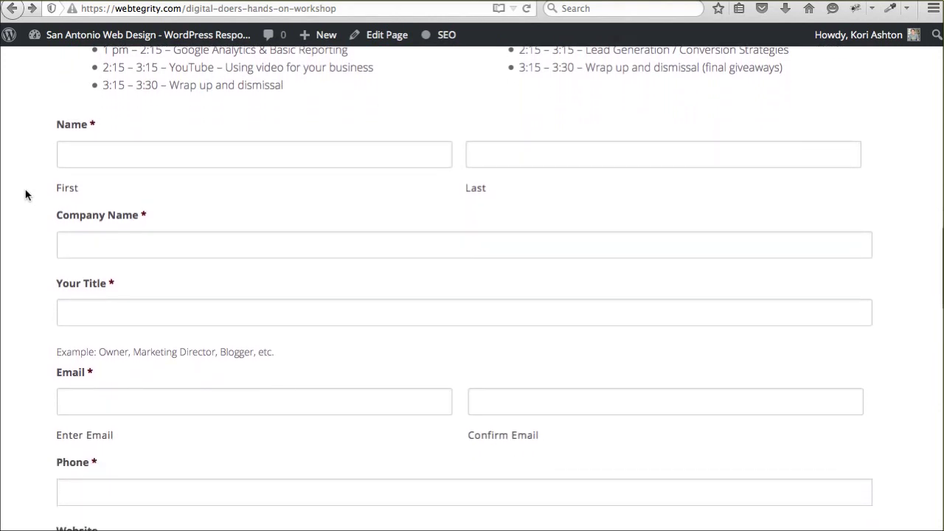
{"action": "scroll", "coordinate": [25, 195], "scroll_direction": "down", "scroll_amount": 1}
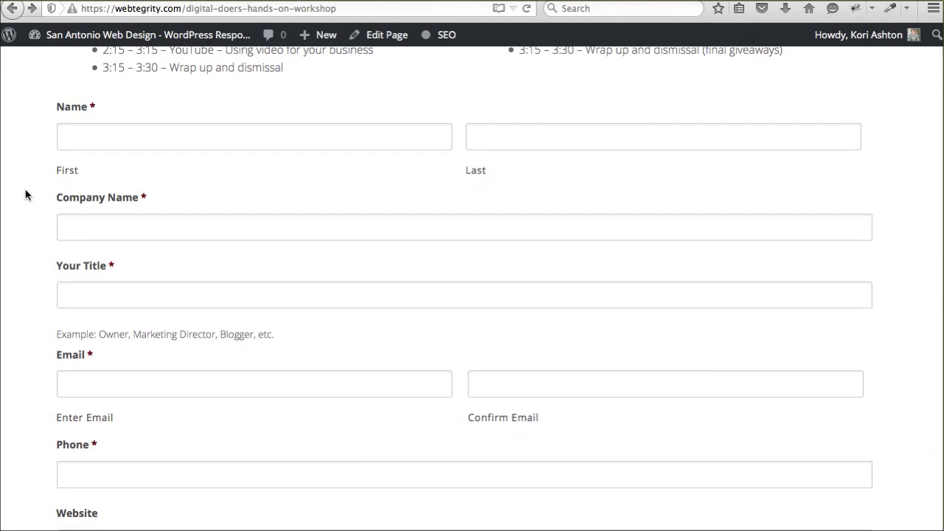
{"action": "scroll", "coordinate": [25, 194], "scroll_direction": "down", "scroll_amount": 1}
{"action": "scroll", "coordinate": [25, 195], "scroll_direction": "down", "scroll_amount": 15}
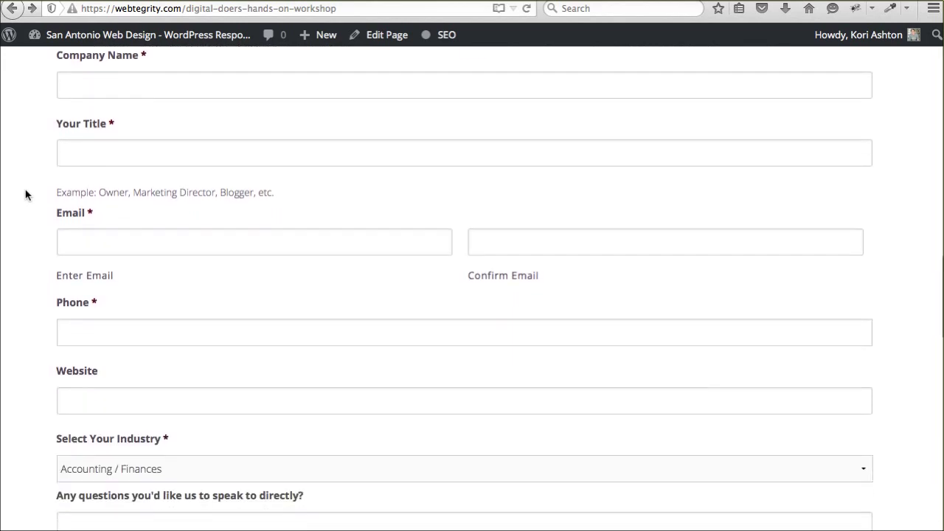
{"action": "scroll", "coordinate": [25, 194], "scroll_direction": "down", "scroll_amount": 13}
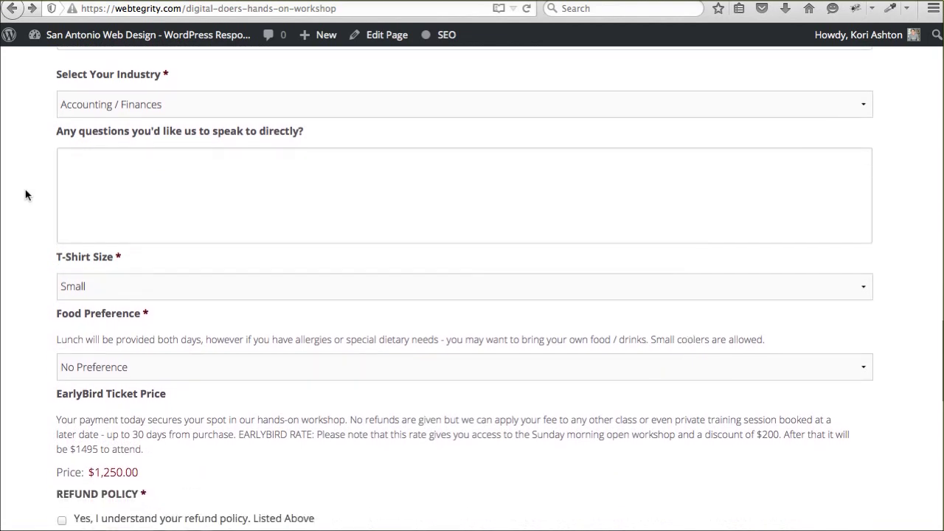
{"action": "scroll", "coordinate": [25, 195], "scroll_direction": "down", "scroll_amount": 8}
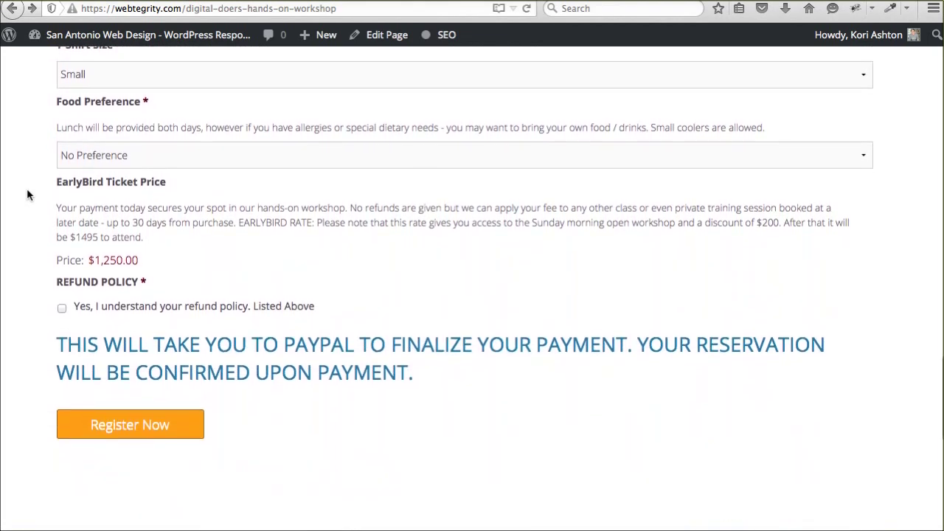
{"action": "scroll", "coordinate": [27, 195], "scroll_direction": "down", "scroll_amount": 3}
{"action": "scroll", "coordinate": [27, 194], "scroll_direction": "up", "scroll_amount": 20}
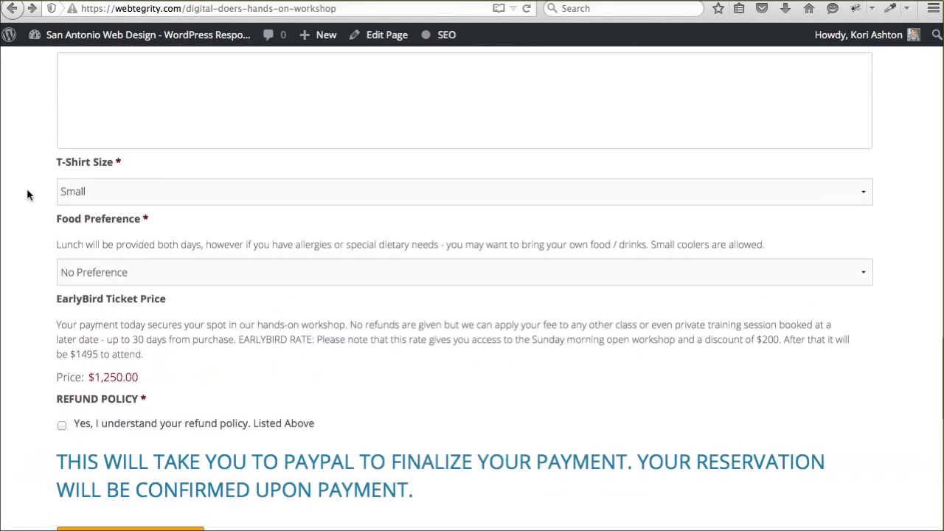
{"action": "scroll", "coordinate": [26, 194], "scroll_direction": "up", "scroll_amount": 16}
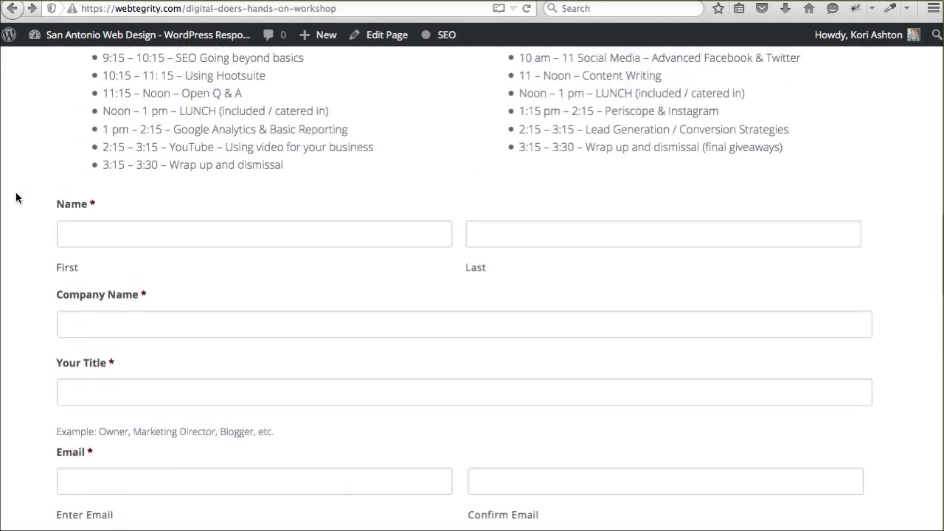
- Examine the registration form's first and last name, company name and email confirmation fields
{"action": "left_click", "coordinate": [150, 238]}
{"action": "left_click", "coordinate": [541, 236]}
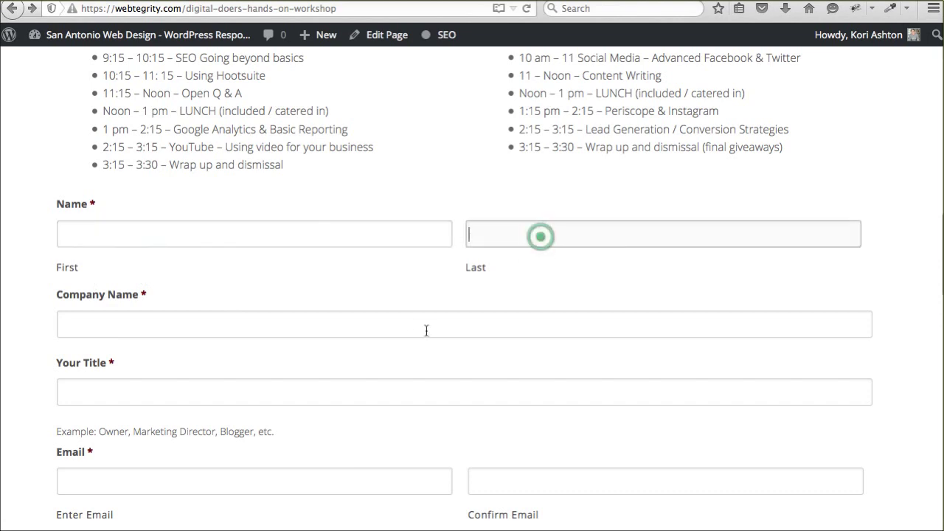
{"action": "left_click", "coordinate": [271, 330]}
{"action": "scroll", "coordinate": [228, 320], "scroll_direction": "down", "scroll_amount": 5}
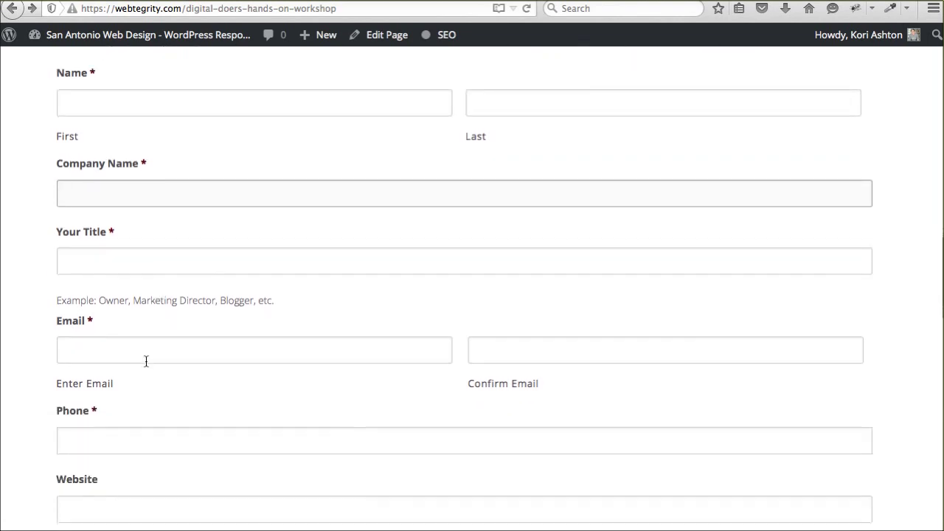
{"action": "left_click", "coordinate": [519, 352]}
{"action": "scroll", "coordinate": [232, 341], "scroll_direction": "down", "scroll_amount": 7}
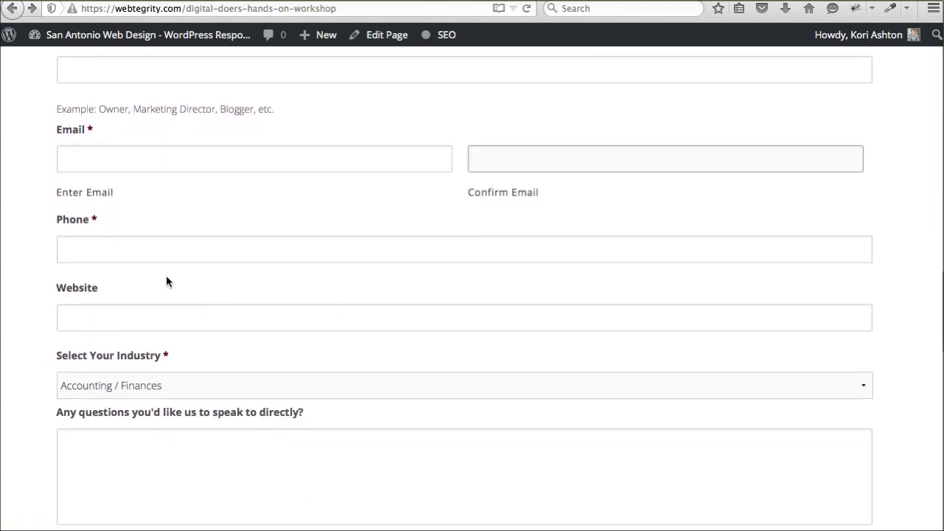
- Examine the choices offered by the registration form's Select Your Industry drop-down
{"action": "left_click", "coordinate": [186, 386]}
{"action": "left_click", "coordinate": [190, 406]}
{"action": "scroll", "coordinate": [190, 419], "scroll_direction": "down", "scroll_amount": 2}
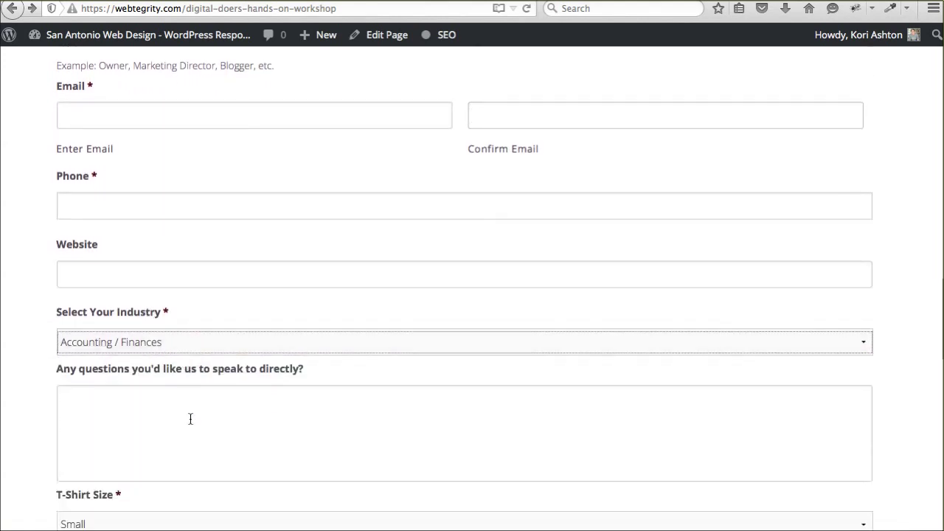
{"action": "scroll", "coordinate": [190, 419], "scroll_direction": "down", "scroll_amount": 2}
{"action": "left_click", "coordinate": [186, 292]}
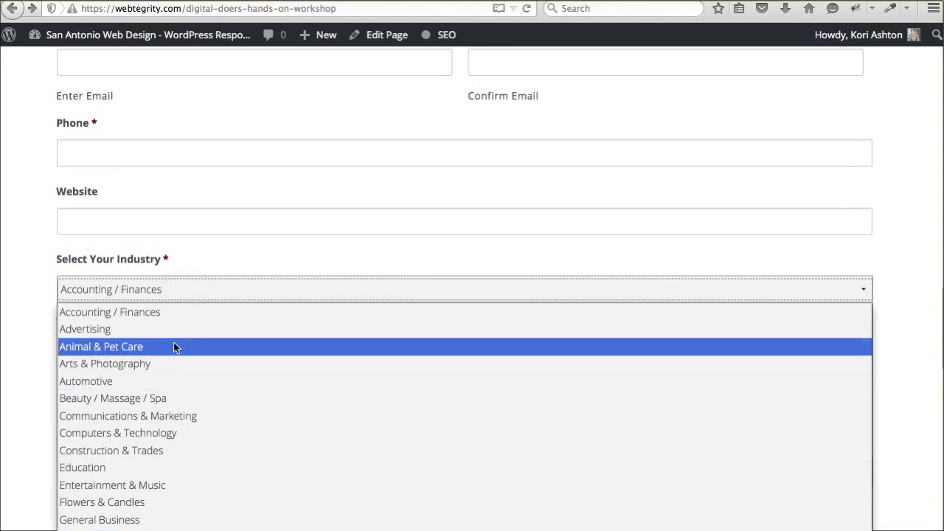
{"action": "left_click", "coordinate": [25, 278]}
{"action": "scroll", "coordinate": [25, 279], "scroll_direction": "down", "scroll_amount": 4}
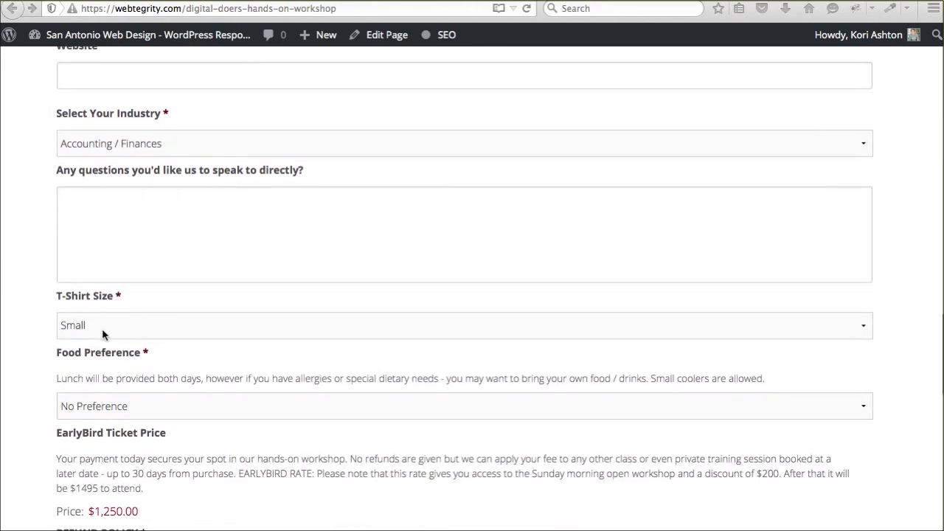
- Examine the registration form's T-Shirt Size and Food Preference choices, then the ticket price, refund policy and PayPal notice
{"action": "left_click", "coordinate": [107, 329]}
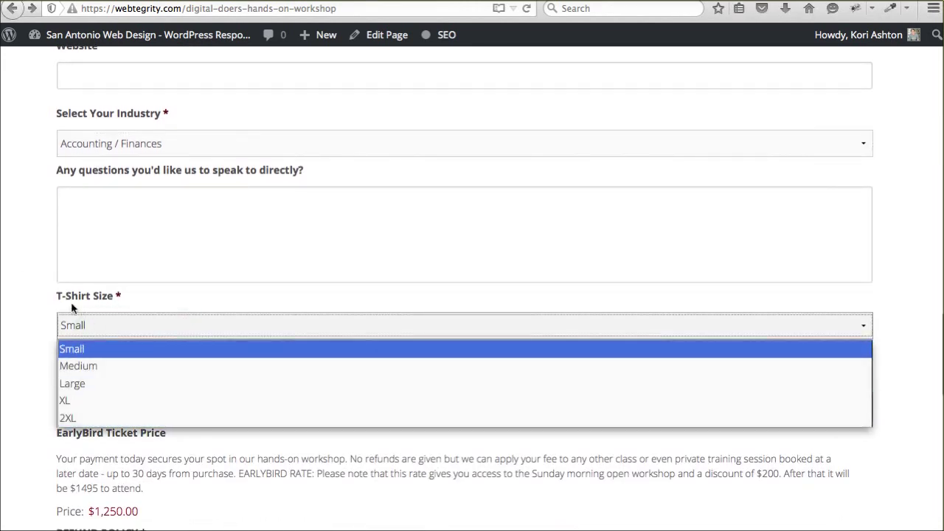
{"action": "left_click", "coordinate": [38, 301]}
{"action": "scroll", "coordinate": [37, 309], "scroll_direction": "down", "scroll_amount": 4}
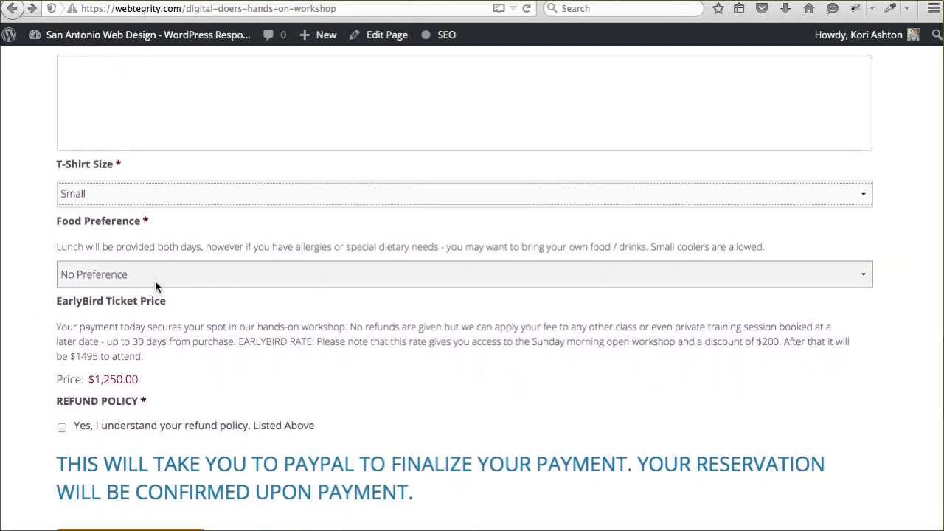
{"action": "left_click", "coordinate": [155, 281]}
{"action": "left_click", "coordinate": [23, 275]}
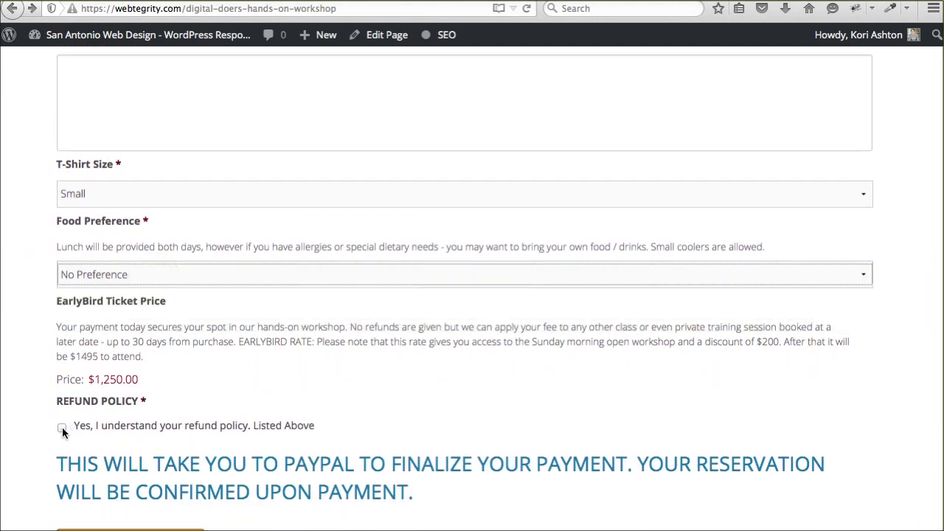
{"action": "scroll", "coordinate": [124, 426], "scroll_direction": "down", "scroll_amount": 3}
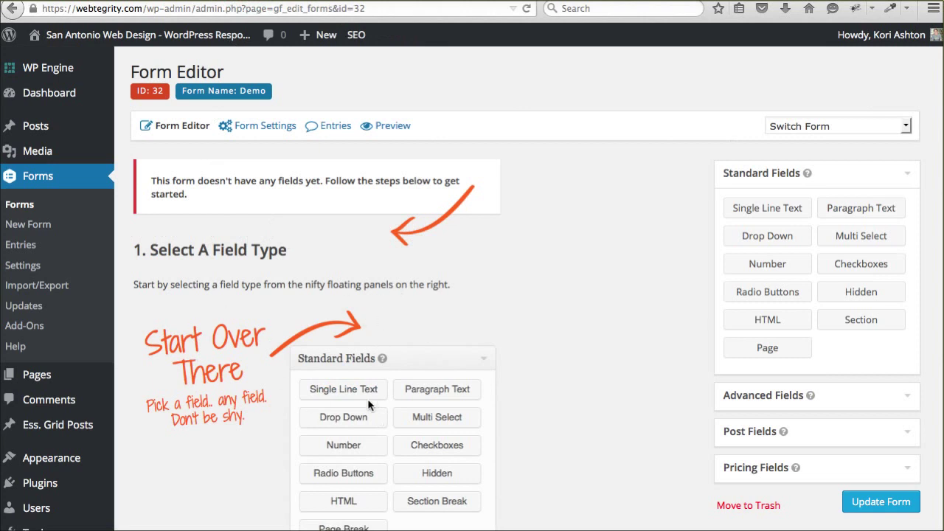
- Return to the Demo form's editor and read the built-in instructions for selecting, adding and editing fields
{"action": "scroll", "coordinate": [370, 357], "scroll_direction": "down", "scroll_amount": 3}
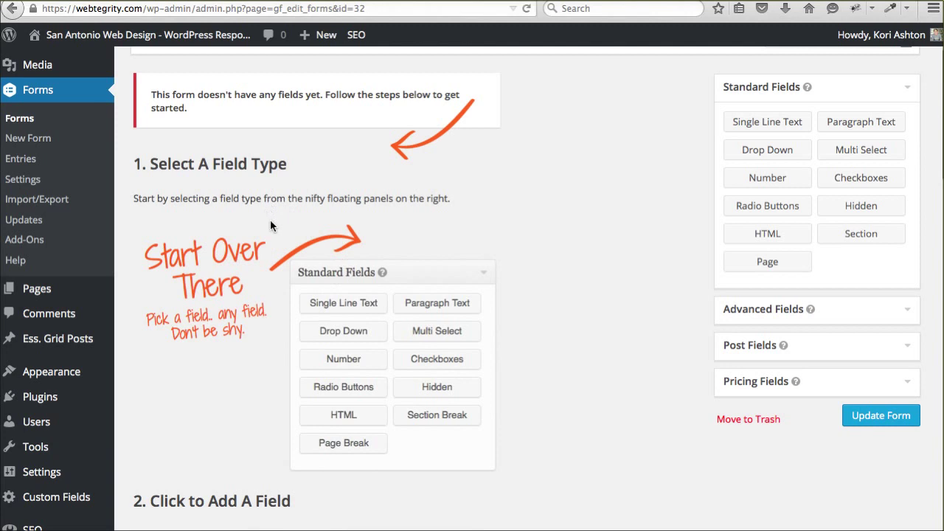
{"action": "scroll", "coordinate": [268, 219], "scroll_direction": "down", "scroll_amount": 10}
{"action": "scroll", "coordinate": [270, 219], "scroll_direction": "down", "scroll_amount": 12}
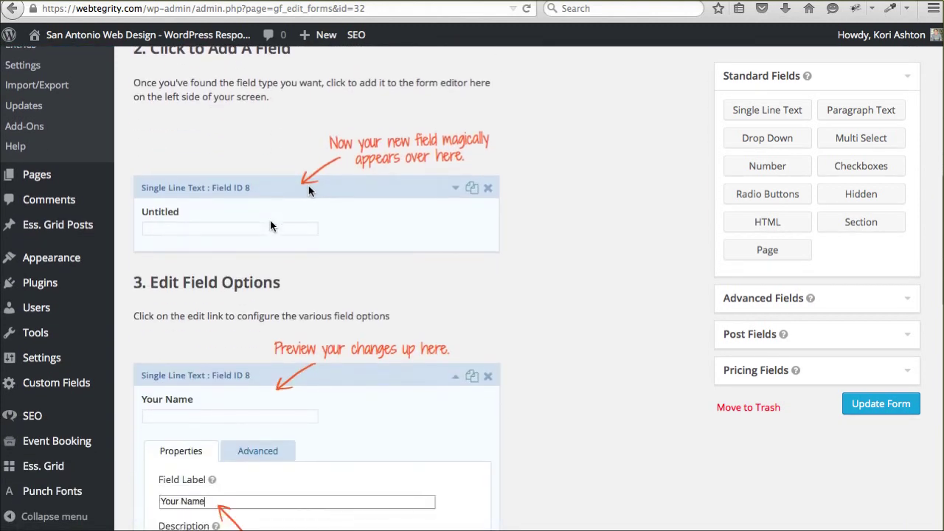
{"action": "scroll", "coordinate": [270, 221], "scroll_direction": "up", "scroll_amount": 20}
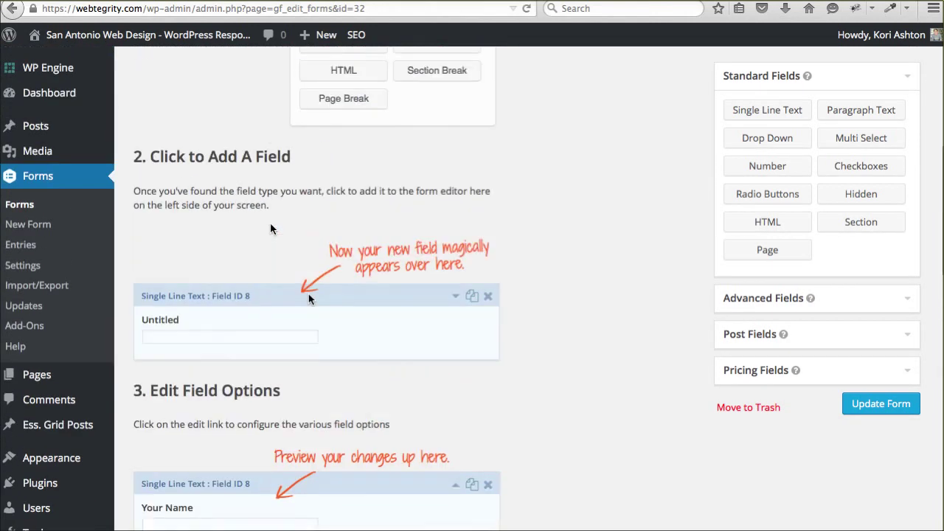
{"action": "scroll", "coordinate": [275, 227], "scroll_direction": "up", "scroll_amount": 1}
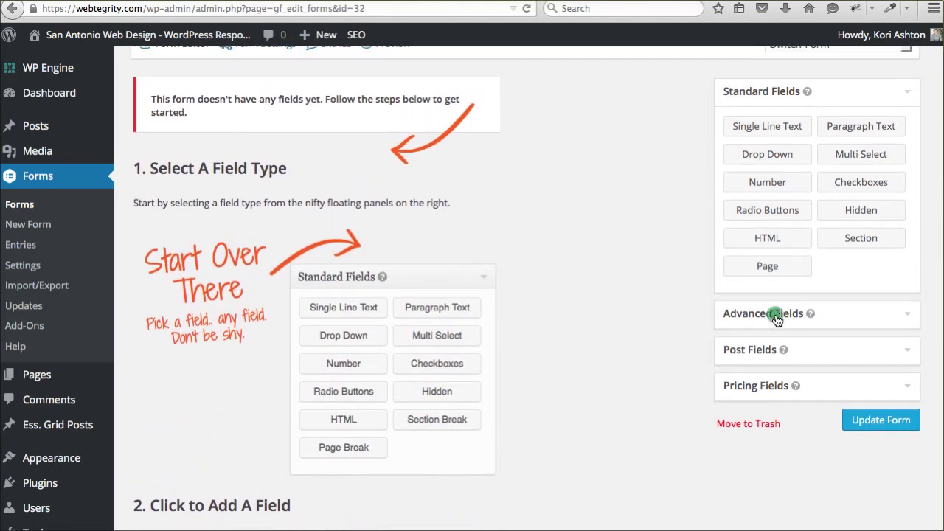
- Add a Name field from the advanced field types to the Demo form
{"action": "left_click", "coordinate": [777, 318]}
{"action": "left_click", "coordinate": [760, 164]}
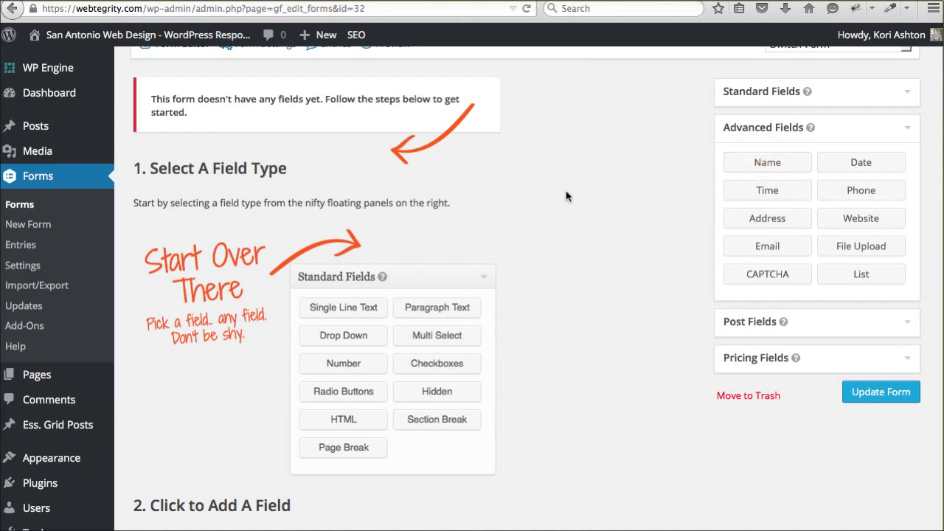
{"action": "left_click", "coordinate": [764, 165]}
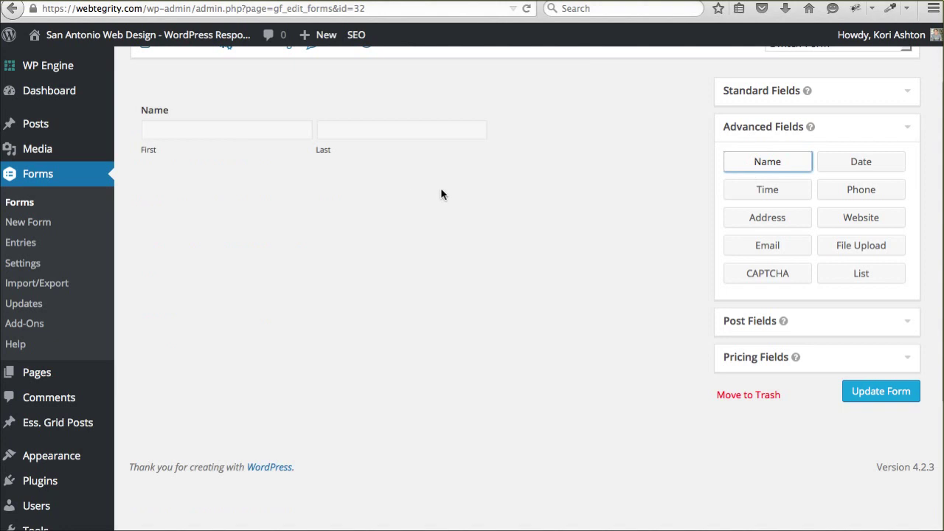
{"action": "scroll", "coordinate": [436, 189], "scroll_direction": "up", "scroll_amount": 2}
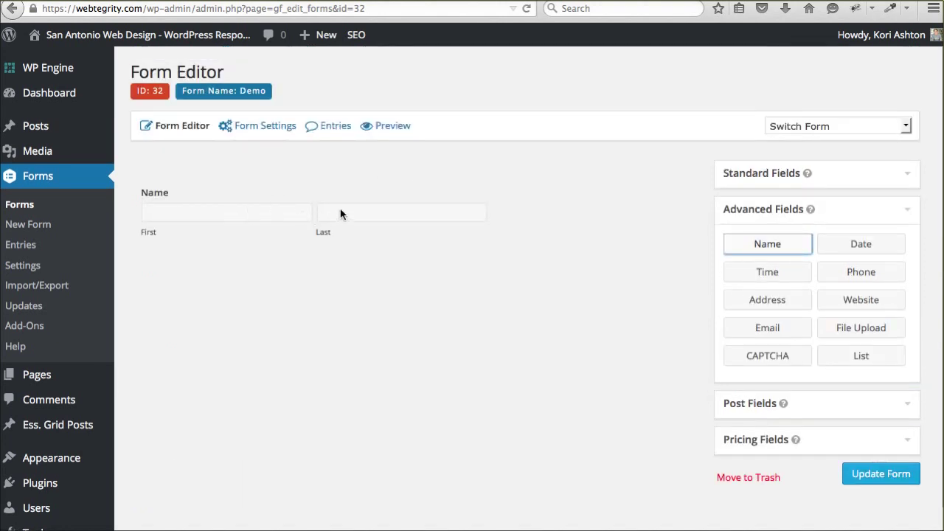
{"action": "left_click", "coordinate": [273, 277]}
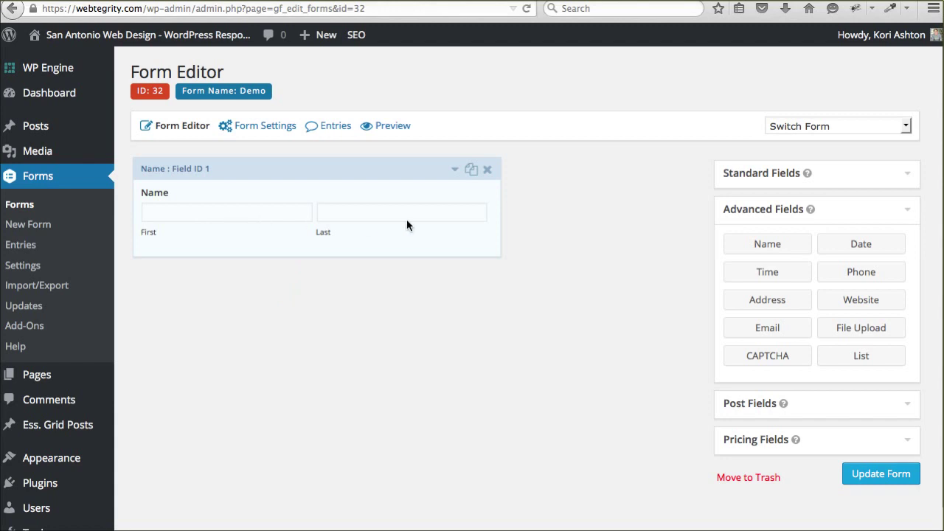
- Open the Name field's settings and turn off its Last name sub-field
{"action": "left_click", "coordinate": [455, 171]}
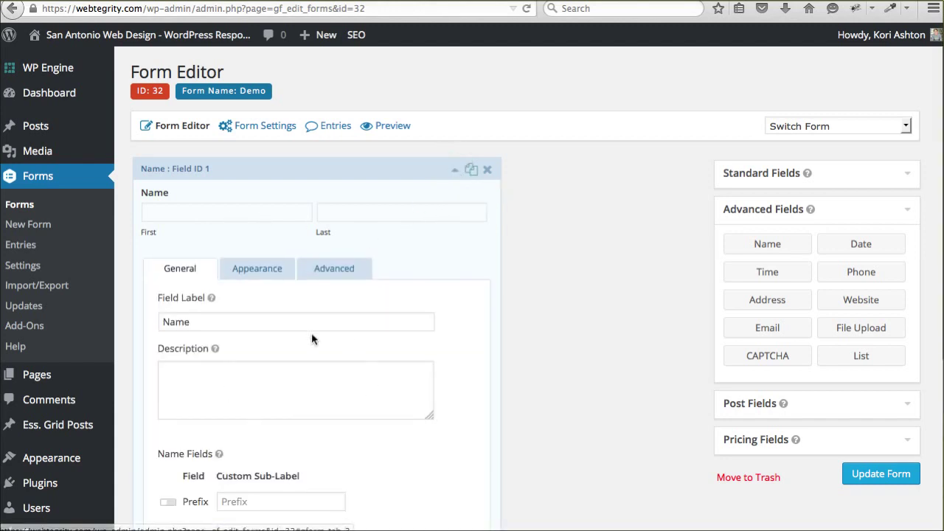
{"action": "scroll", "coordinate": [292, 407], "scroll_direction": "down", "scroll_amount": 2}
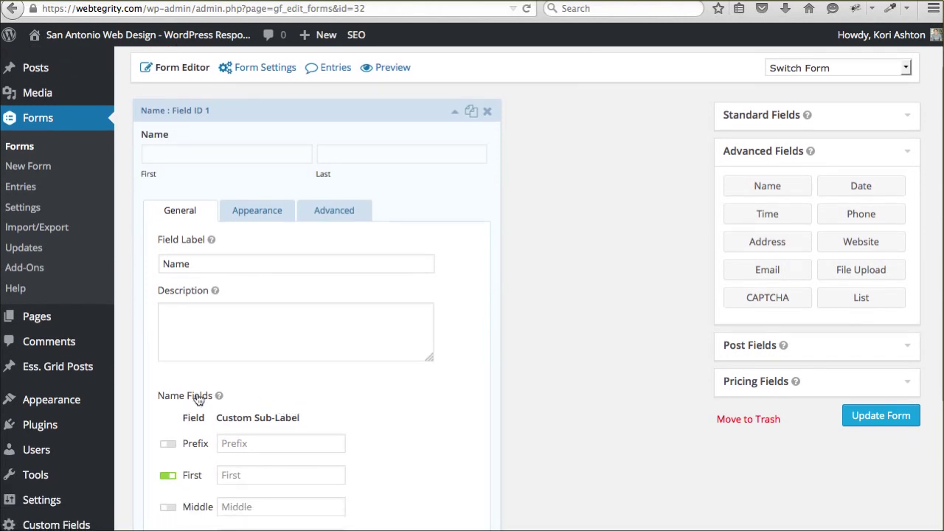
{"action": "scroll", "coordinate": [207, 395], "scroll_direction": "down", "scroll_amount": 1}
{"action": "scroll", "coordinate": [198, 399], "scroll_direction": "down", "scroll_amount": 1}
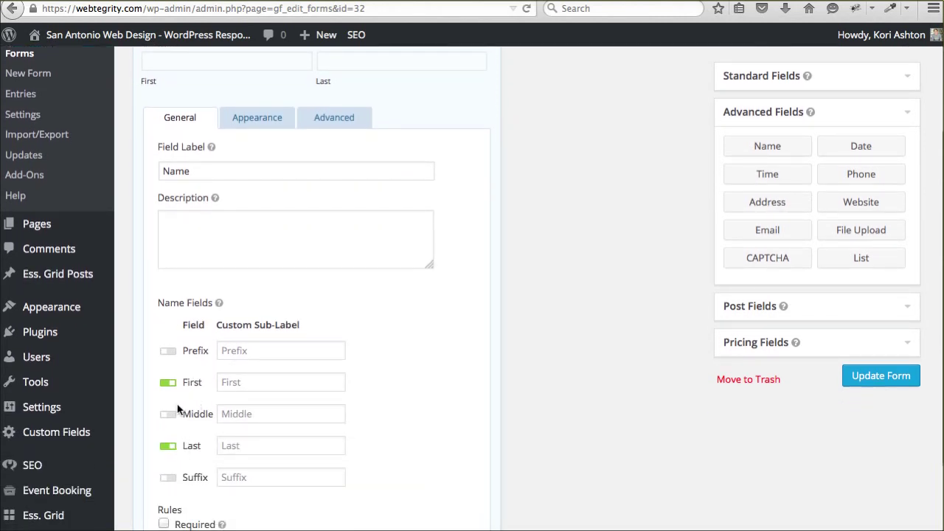
{"action": "left_click", "coordinate": [169, 446]}
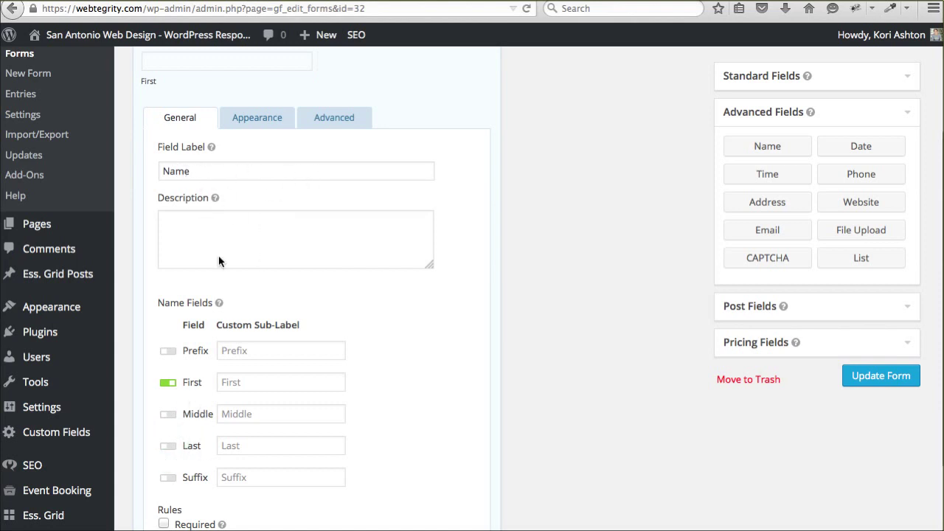
- Set the First sub-field's custom sub-label to "Your Name Here" and check it in the field preview
{"action": "scroll", "coordinate": [218, 255], "scroll_direction": "down", "scroll_amount": 3}
{"action": "scroll", "coordinate": [218, 257], "scroll_direction": "up", "scroll_amount": 2}
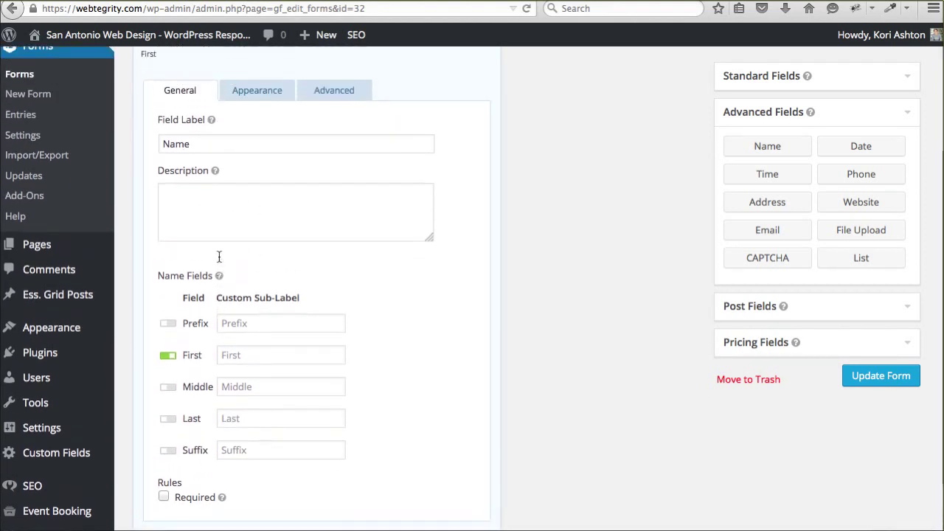
{"action": "left_click", "coordinate": [253, 360]}
{"action": "type", "text": "Your Name Here"}
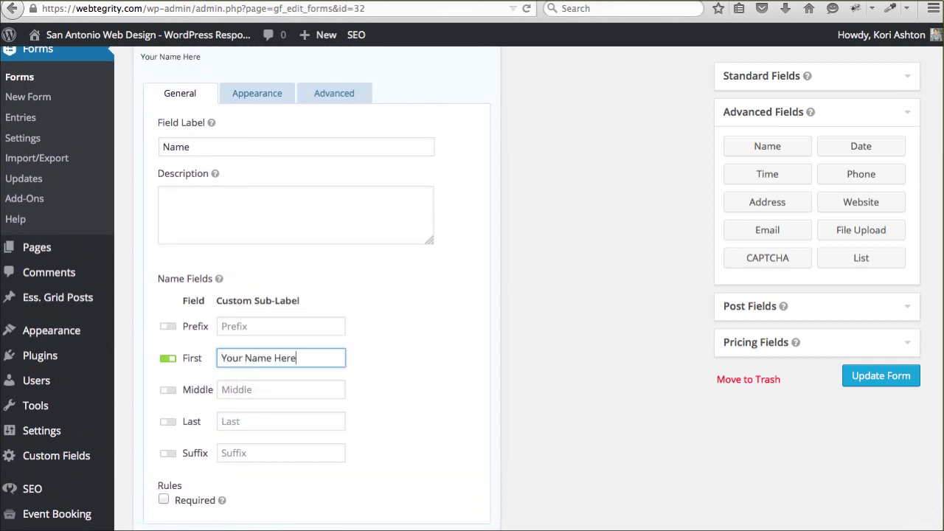
{"action": "scroll", "coordinate": [265, 302], "scroll_direction": "up", "scroll_amount": 3}
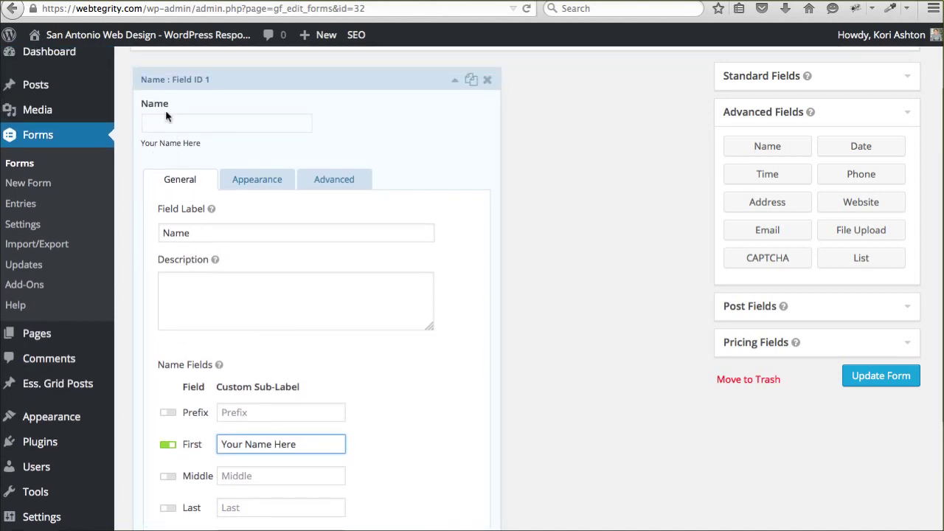
- Replace the First sub-field's custom sub-label with "Full Name"
{"action": "triple_click", "coordinate": [306, 443]}
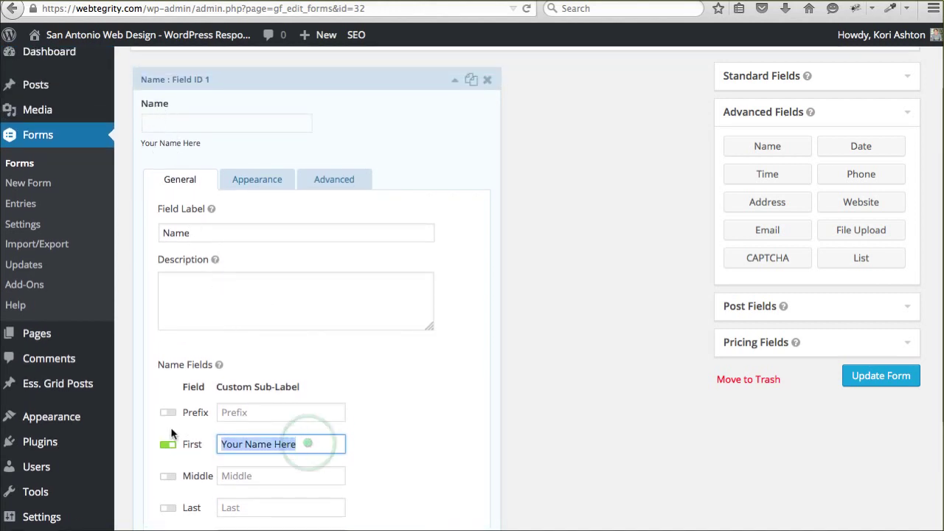
{"action": "key", "text": "BackSpace"}
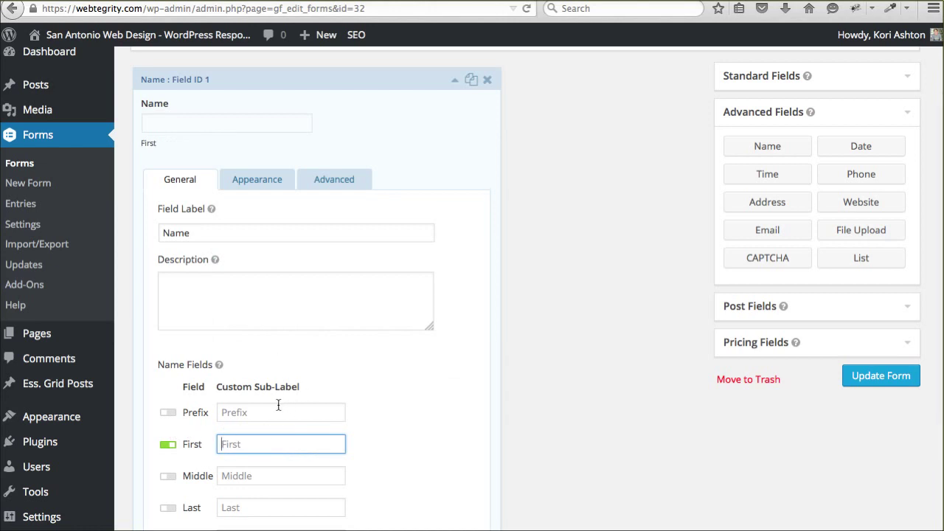
{"action": "type", "text": "Full Name"}
- Change the name field's label to "Your Name"
{"action": "left_click_drag", "start_coordinate": [209, 232], "coordinate": [143, 229]}
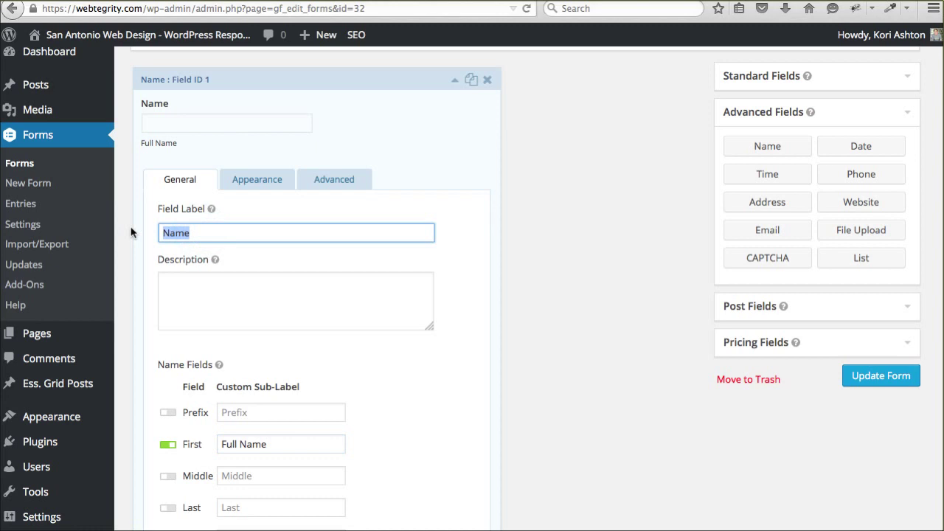
{"action": "type", "text": "Your N"}
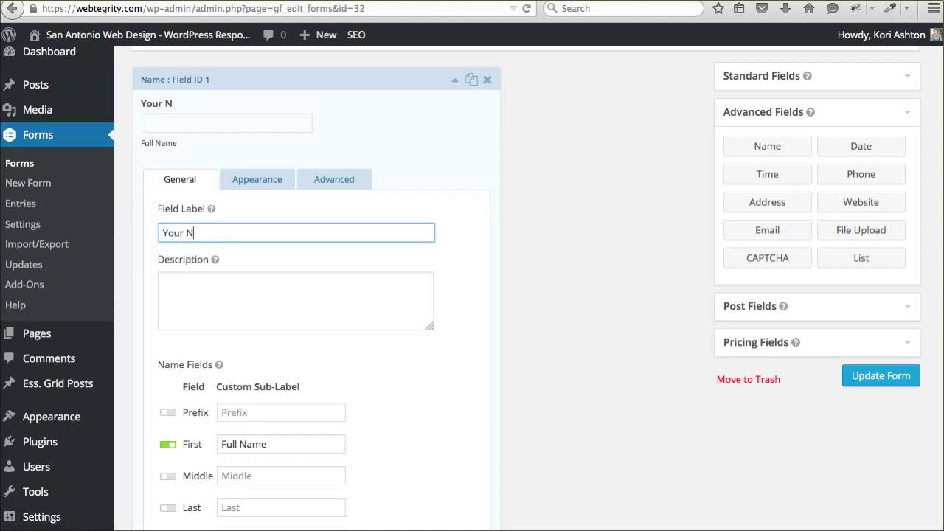
{"action": "type", "text": "am"}
{"action": "key", "text": "BackSpace"}
{"action": "type", "text": "ame"}
- Enter "this are goes here" as the Your Name field's description and make the field required
{"action": "left_click", "coordinate": [198, 290]}
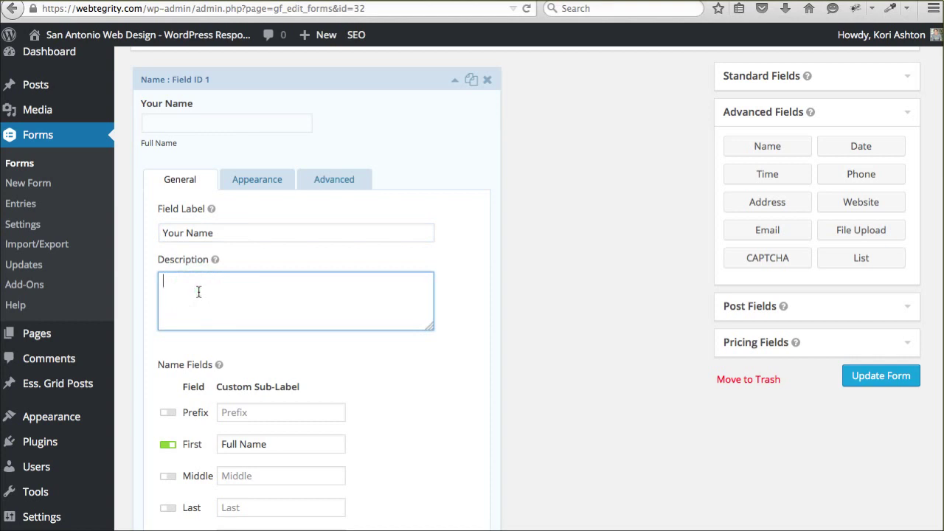
{"action": "type", "text": "this  are goes here"}
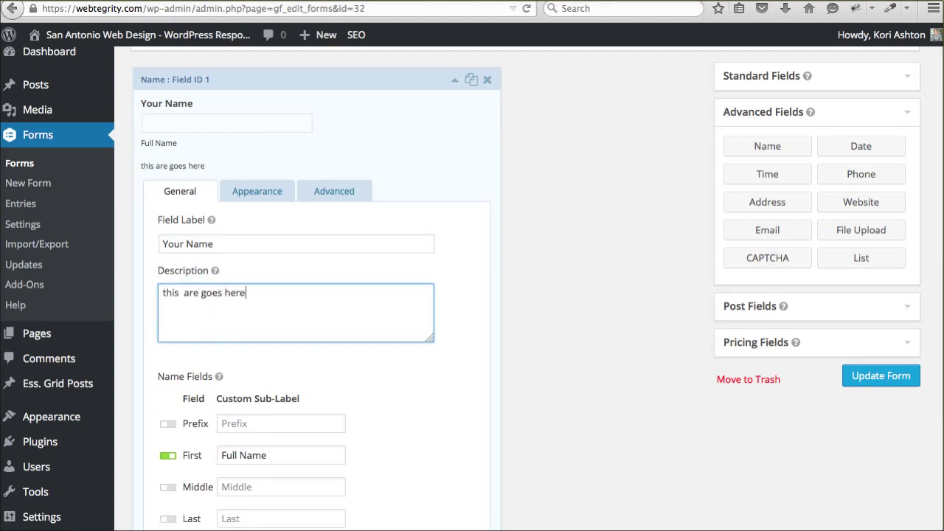
{"action": "scroll", "coordinate": [191, 291], "scroll_direction": "down", "scroll_amount": 5}
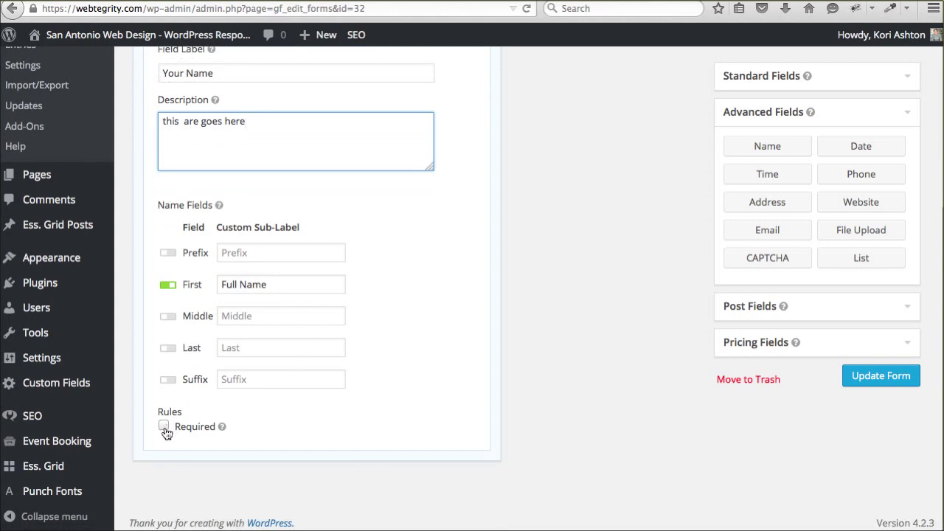
{"action": "left_click", "coordinate": [164, 427]}
{"action": "scroll", "coordinate": [323, 435], "scroll_direction": "up", "scroll_amount": 3}
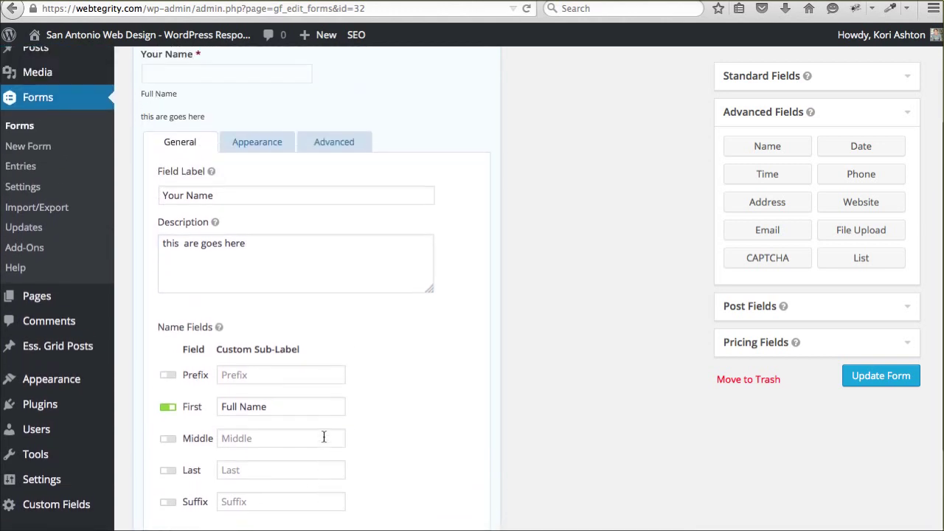
{"action": "scroll", "coordinate": [324, 437], "scroll_direction": "up", "scroll_amount": 1}
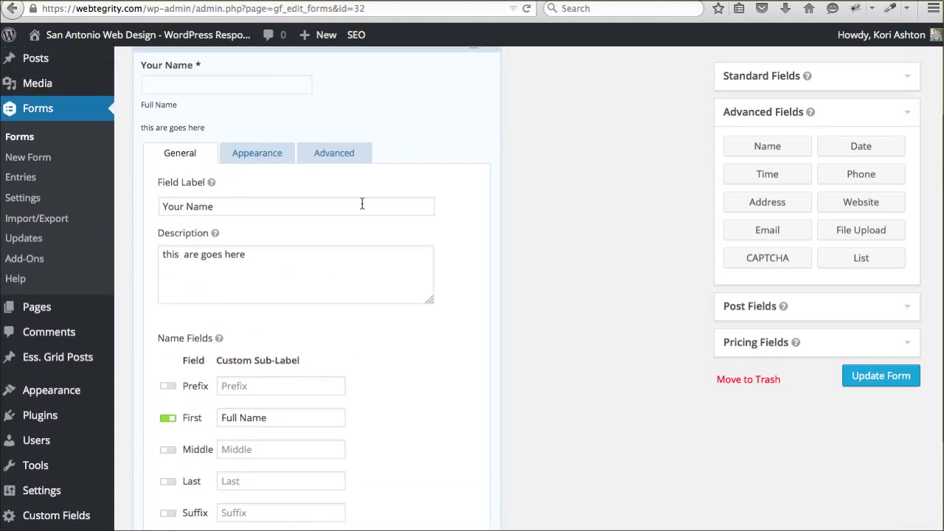
{"action": "scroll", "coordinate": [362, 204], "scroll_direction": "up", "scroll_amount": 3}
{"action": "left_click", "coordinate": [455, 141]}
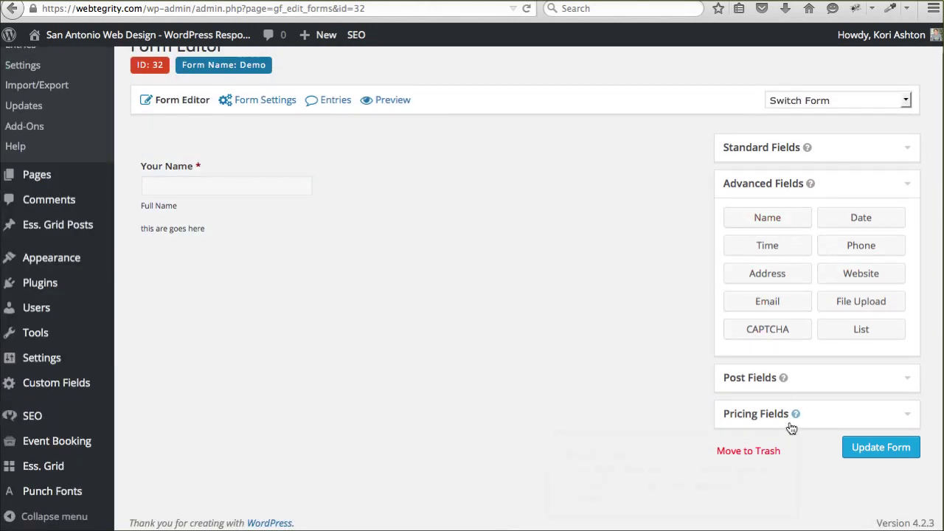
- Add a standard Drop Down field below the Your Name field and label it "T-Shirt Size"
{"action": "left_click", "coordinate": [765, 154]}
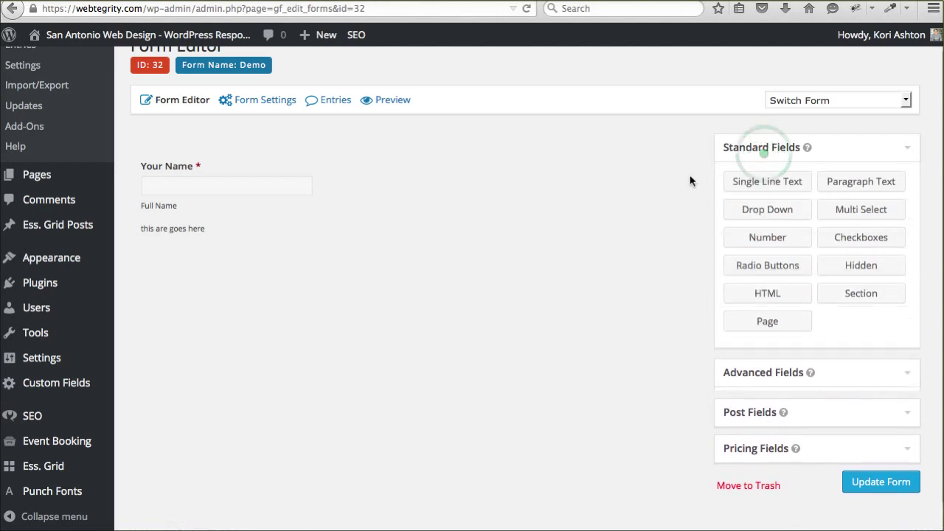
{"action": "left_click", "coordinate": [750, 213]}
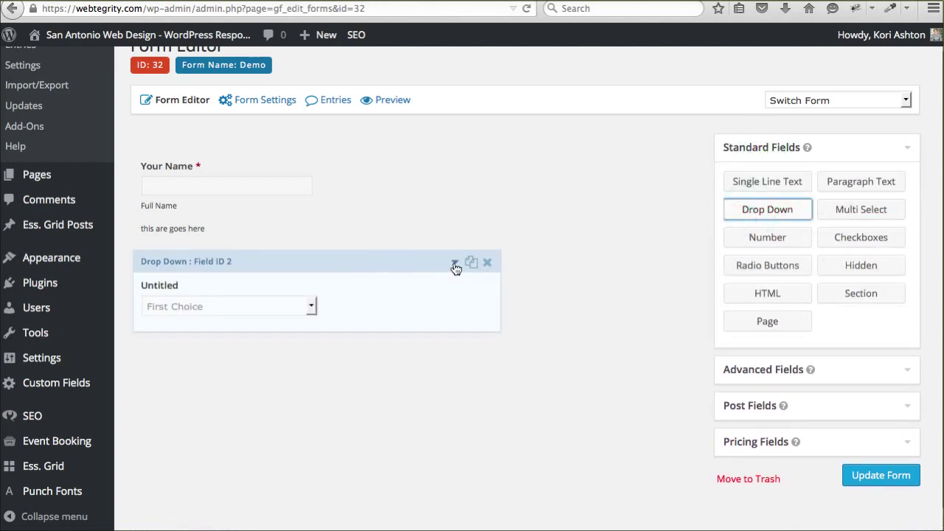
{"action": "left_click", "coordinate": [454, 263]}
{"action": "scroll", "coordinate": [328, 295], "scroll_direction": "down", "scroll_amount": 5}
{"action": "left_click_drag", "start_coordinate": [203, 213], "coordinate": [144, 215]}
{"action": "type", "text": "T-Shirt Size"}
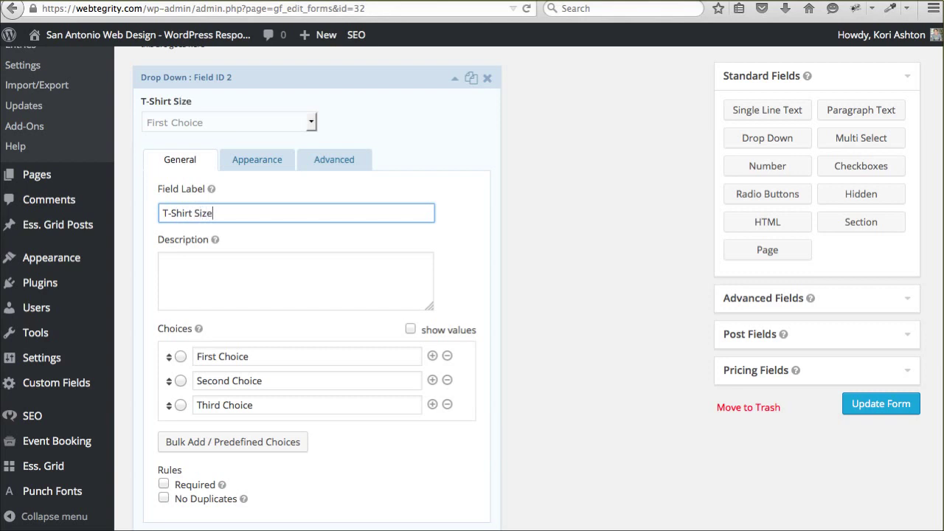
- Rename the T-Shirt Size field's three default choices to "X-Small", "Small" and "Medium"
{"action": "scroll", "coordinate": [310, 295], "scroll_direction": "down", "scroll_amount": 1}
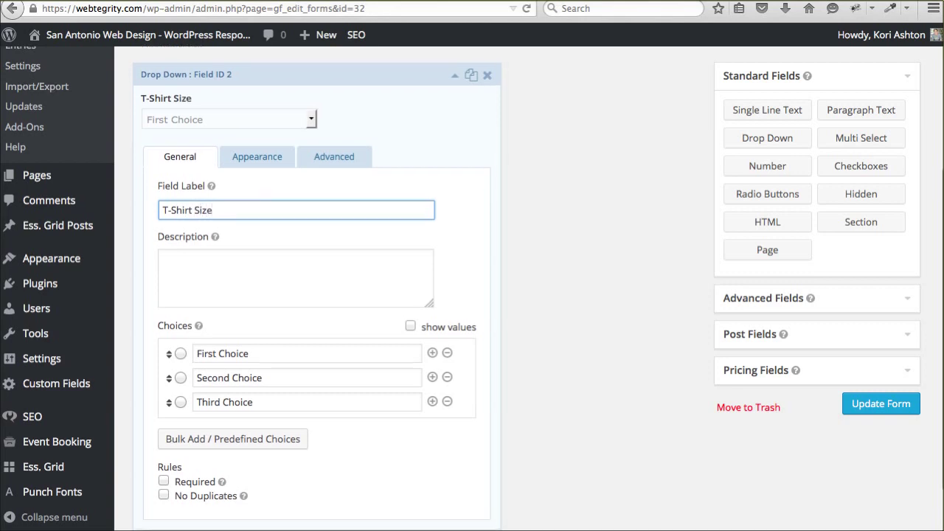
{"action": "triple_click", "coordinate": [258, 354]}
{"action": "type", "text": "X-Small"}
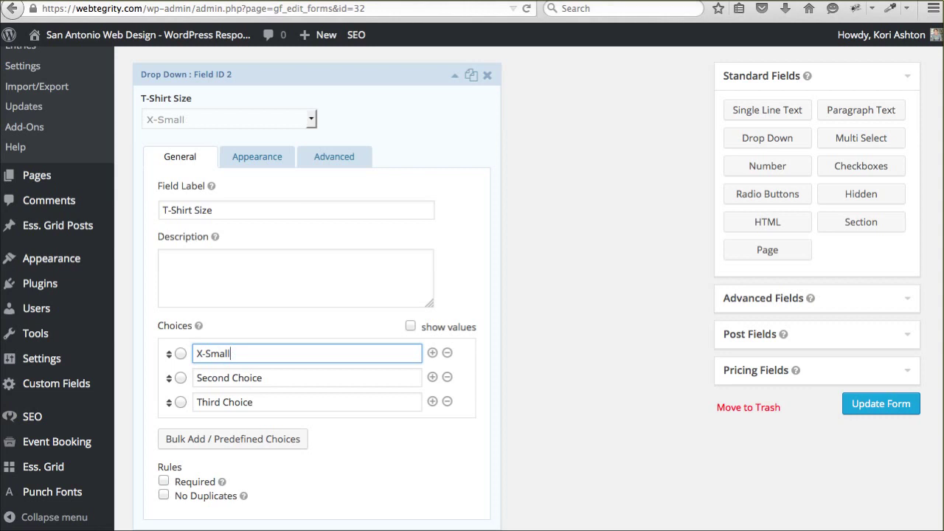
{"action": "triple_click", "coordinate": [292, 384]}
{"action": "type", "text": "Small"}
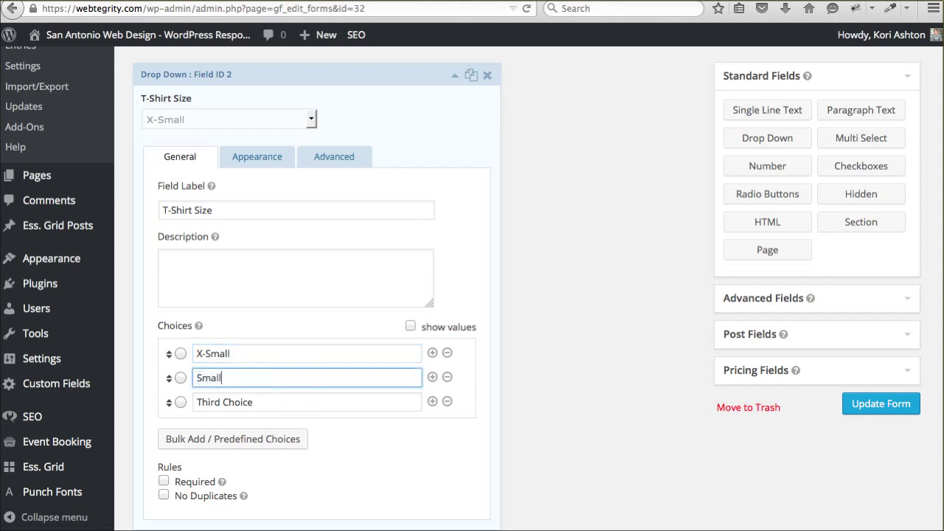
{"action": "scroll", "coordinate": [184, 371], "scroll_direction": "down", "scroll_amount": 3}
{"action": "triple_click", "coordinate": [287, 334]}
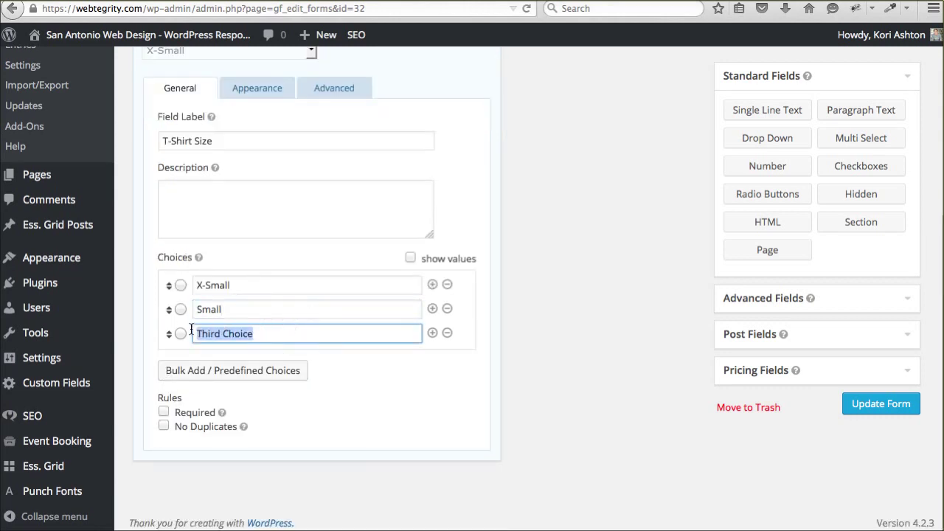
{"action": "type", "text": "Medium"}
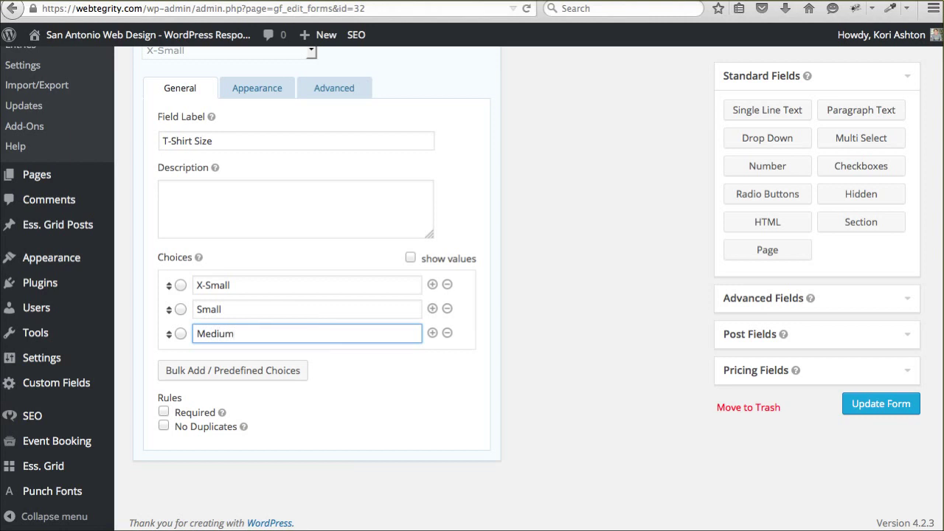
- Add two more choices, "Large" and "X-Large", below Medium in the T-Shirt Size field
{"action": "left_click", "coordinate": [433, 333]}
{"action": "left_click", "coordinate": [401, 359]}
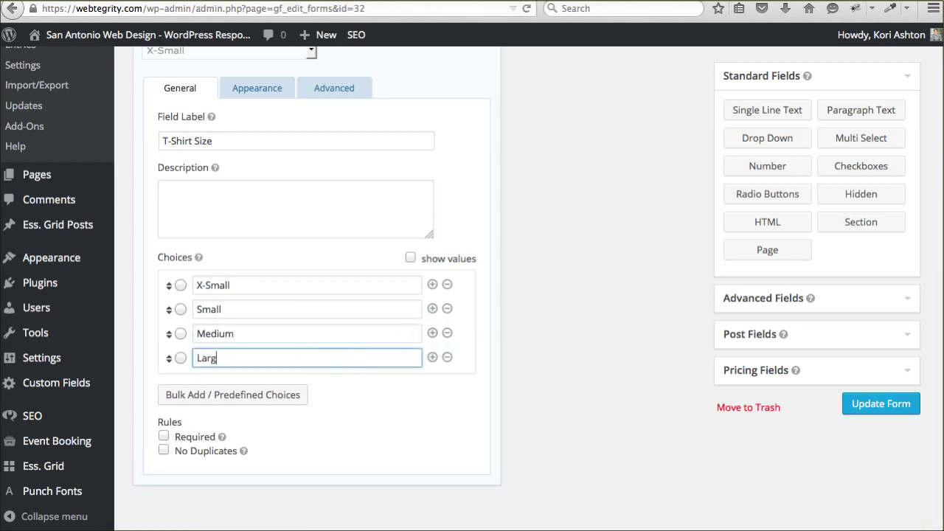
{"action": "scroll", "coordinate": [433, 343], "scroll_direction": "down", "scroll_amount": 1}
{"action": "left_click", "coordinate": [433, 333]}
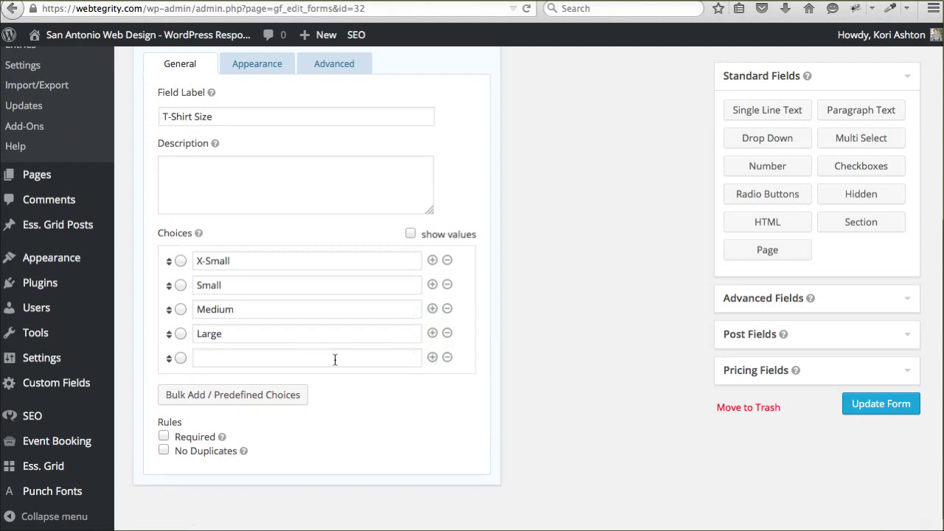
{"action": "left_click", "coordinate": [335, 360]}
{"action": "type", "text": "X-Large"}
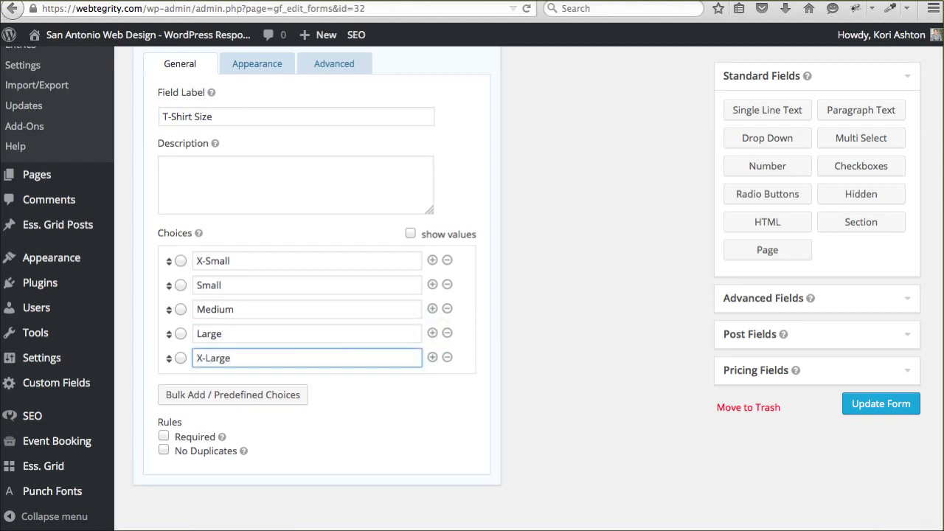
- Add a "Youth Small" choice to the T-Shirt Size field and move it to the start of the choices
{"action": "left_click", "coordinate": [433, 357]}
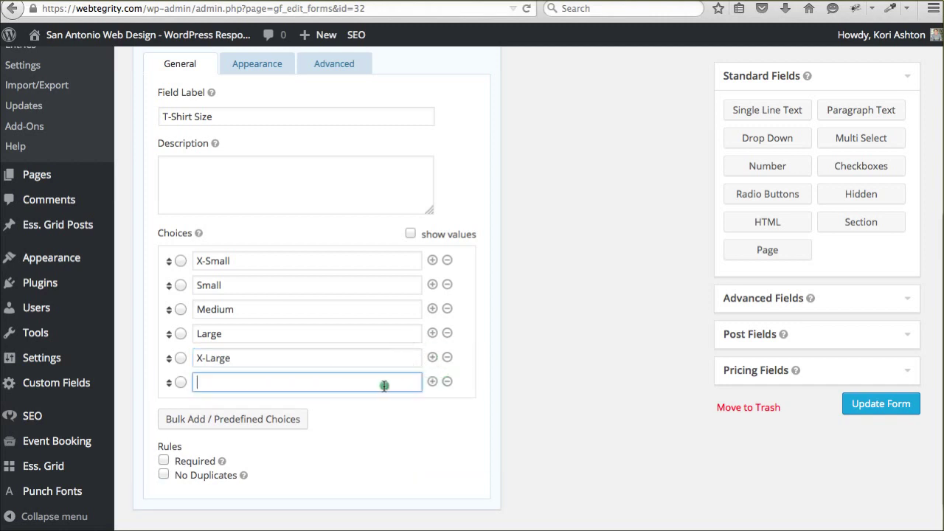
{"action": "left_click", "coordinate": [383, 385]}
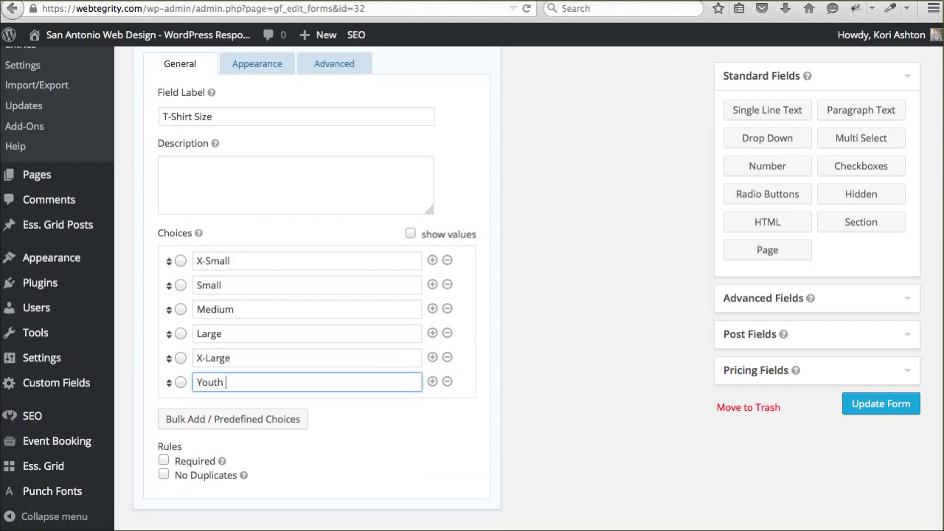
{"action": "type", "text": "Youth Small"}
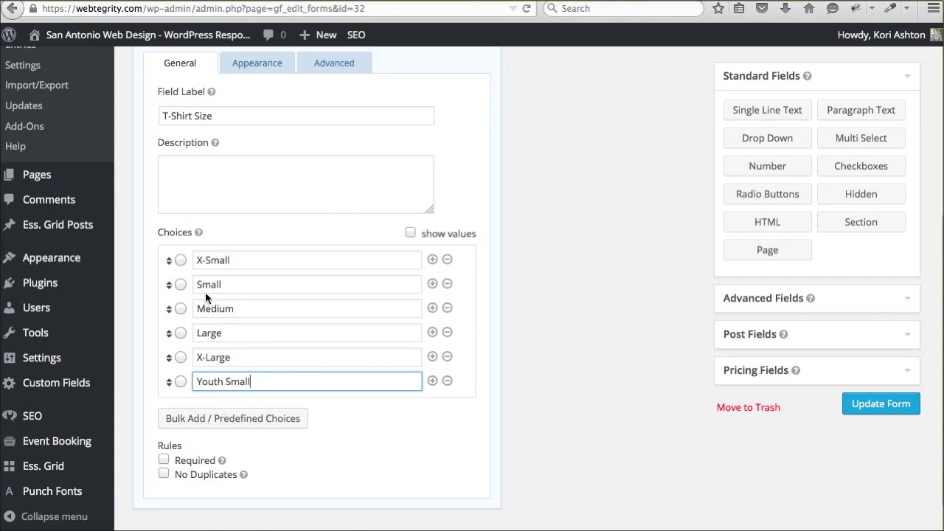
{"action": "left_click_drag", "start_coordinate": [168, 382], "coordinate": [169, 259]}
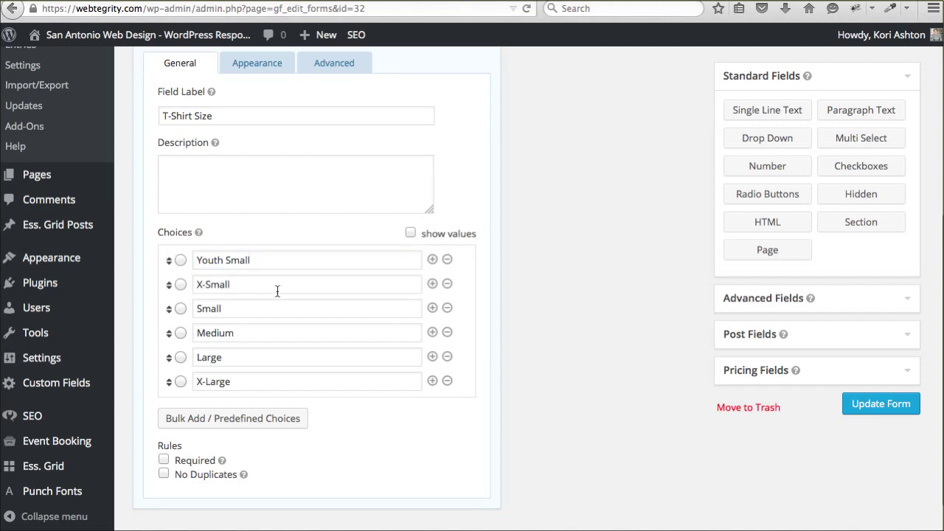
- Make the T-Shirt Size field required and collapse its settings
{"action": "left_click", "coordinate": [164, 461]}
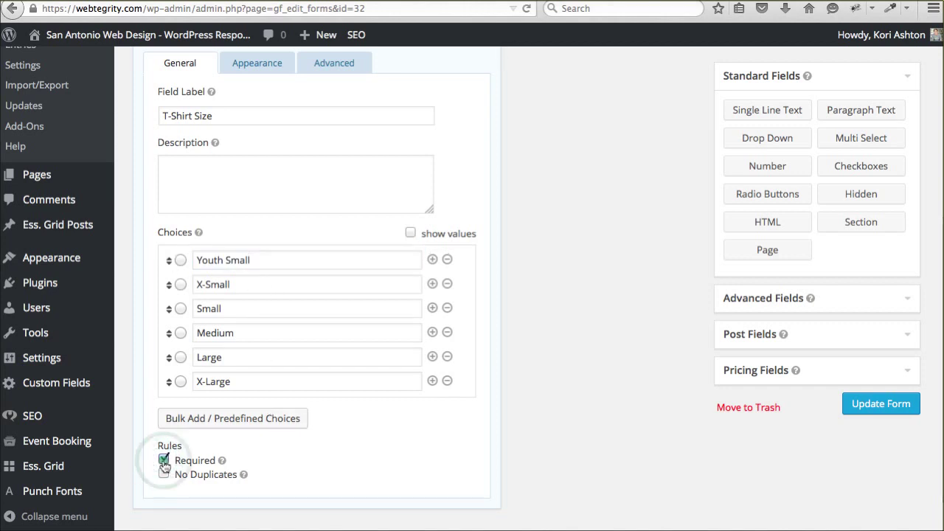
{"action": "scroll", "coordinate": [348, 449], "scroll_direction": "up", "scroll_amount": 3}
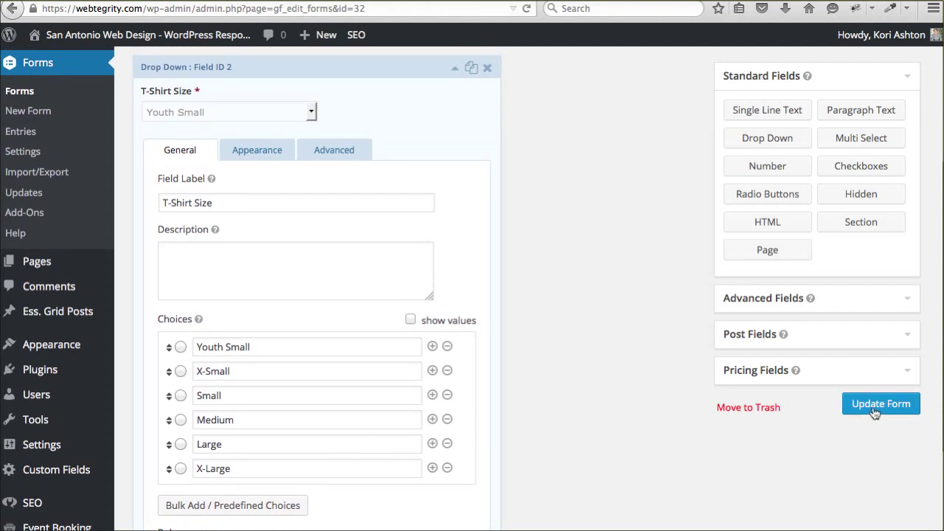
{"action": "scroll", "coordinate": [417, 347], "scroll_direction": "up", "scroll_amount": 3}
{"action": "left_click", "coordinate": [452, 162]}
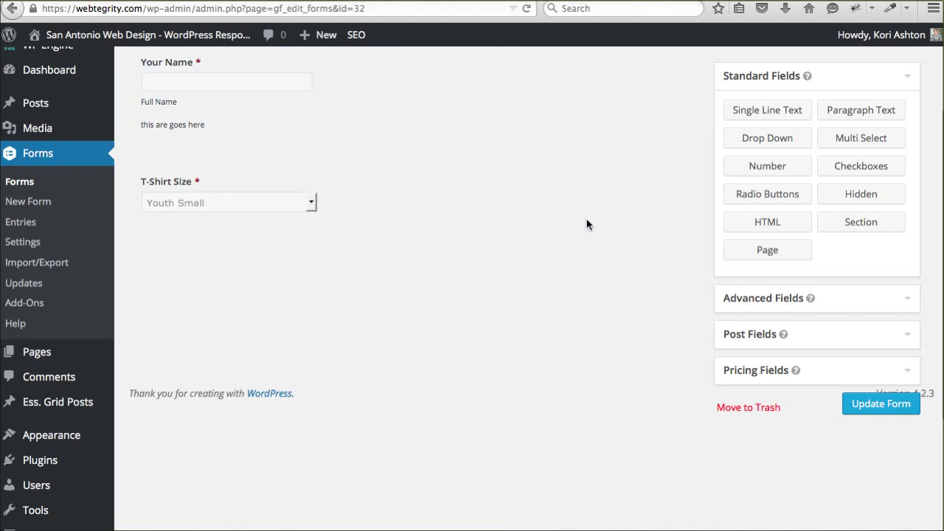
- Add a standard Paragraph Text field below T-Shirt Size and label it "Your Message"
{"action": "left_click", "coordinate": [858, 110]}
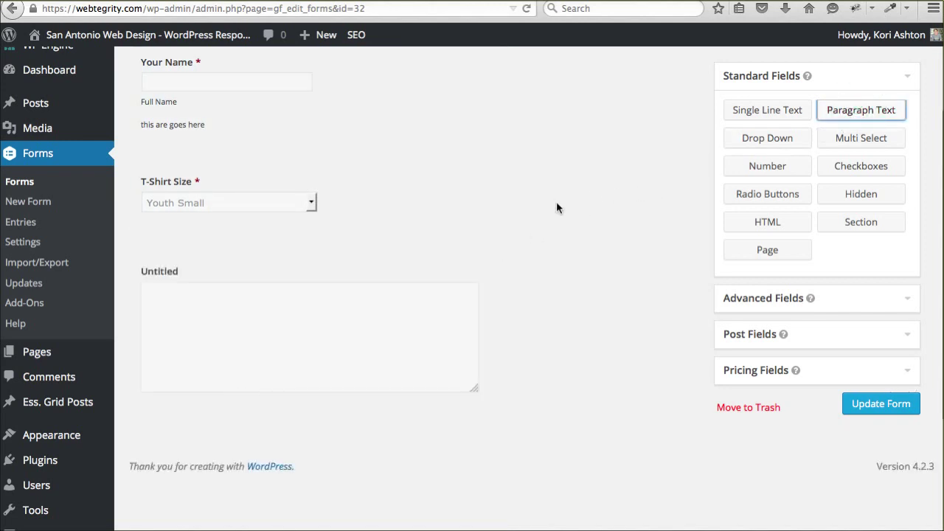
{"action": "left_click", "coordinate": [457, 254]}
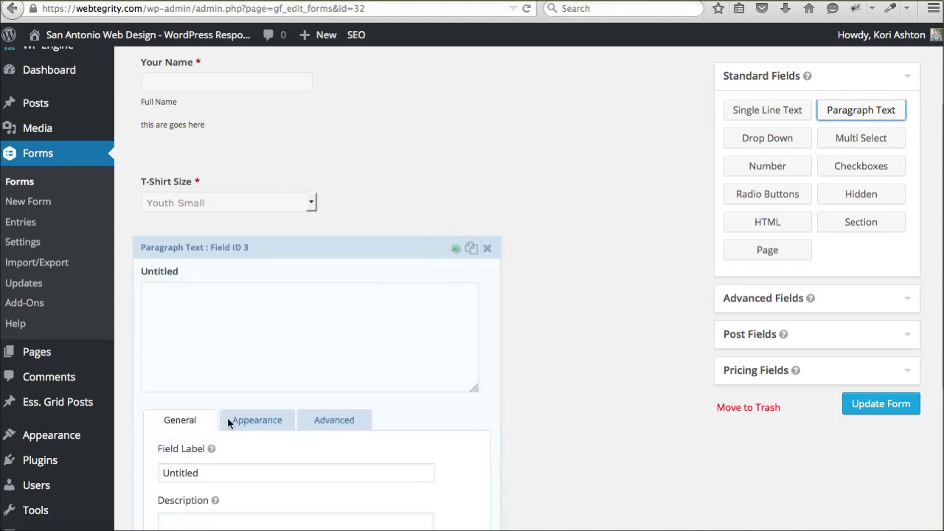
{"action": "double_click", "coordinate": [225, 468]}
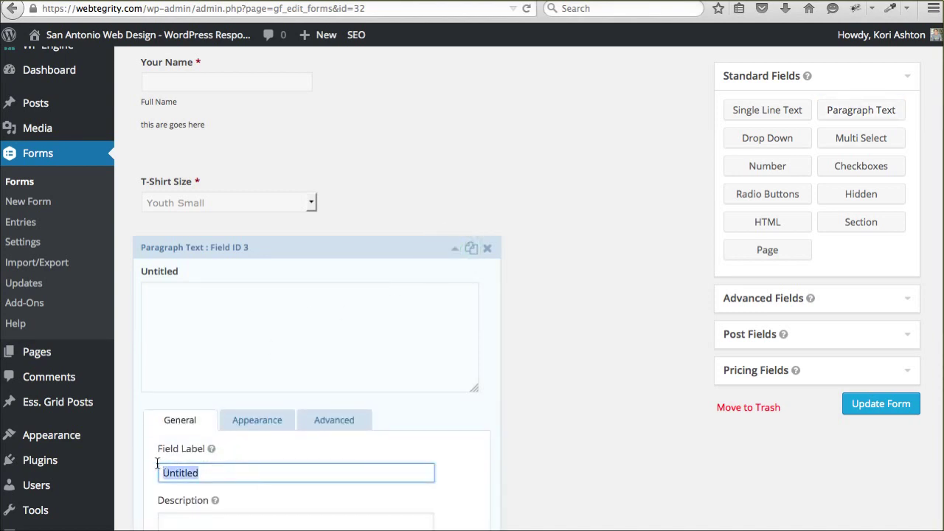
{"action": "type", "text": "M"}
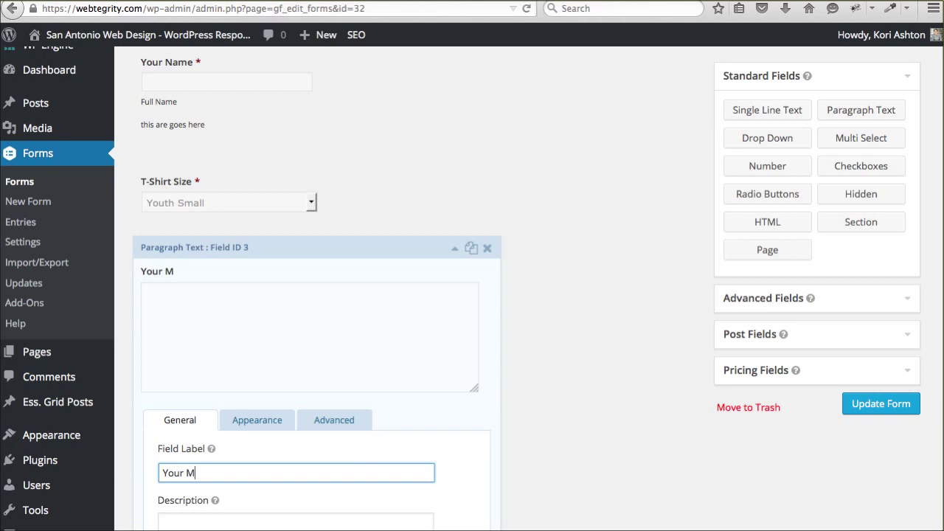
{"action": "type", "text": "our Message"}
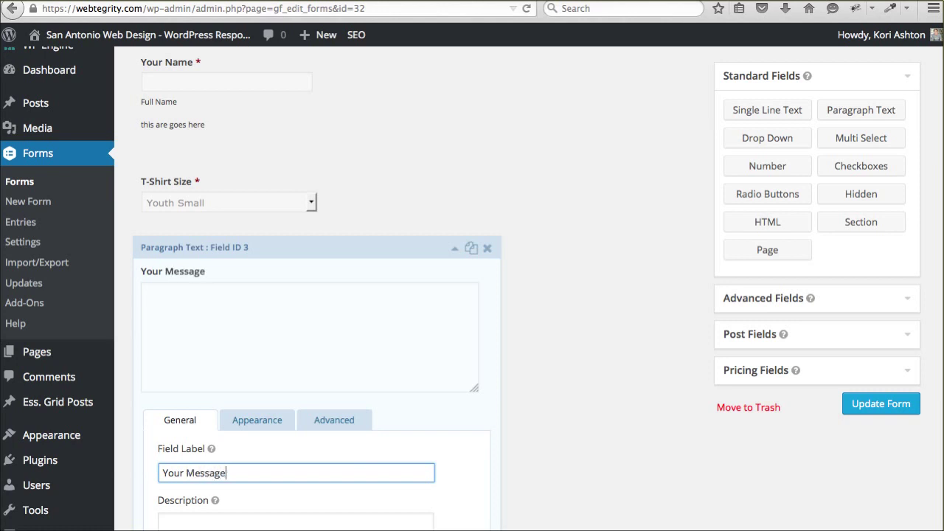
- Enter "Optional" as the Your Message field's description
{"action": "scroll", "coordinate": [211, 431], "scroll_direction": "up", "scroll_amount": 3}
{"action": "scroll", "coordinate": [205, 415], "scroll_direction": "down", "scroll_amount": 6}
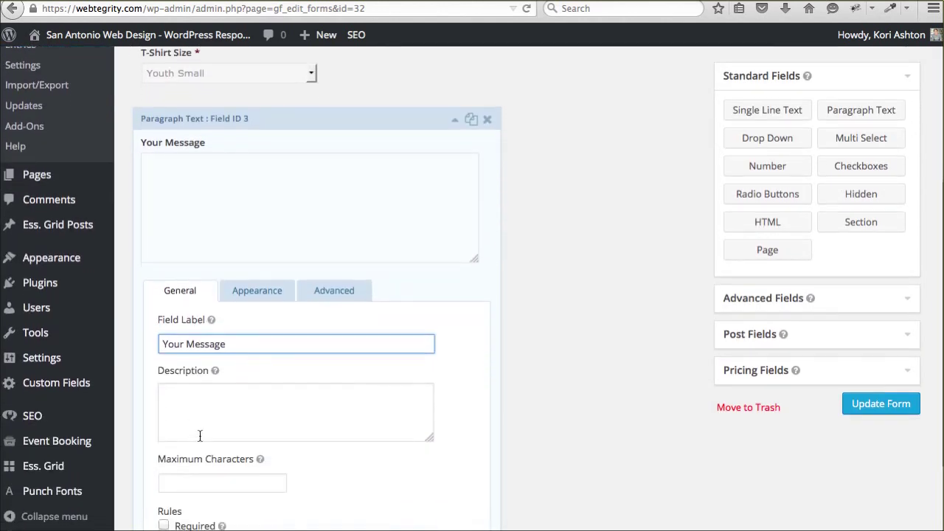
{"action": "scroll", "coordinate": [192, 439], "scroll_direction": "down", "scroll_amount": 5}
{"action": "scroll", "coordinate": [291, 409], "scroll_direction": "up", "scroll_amount": 3}
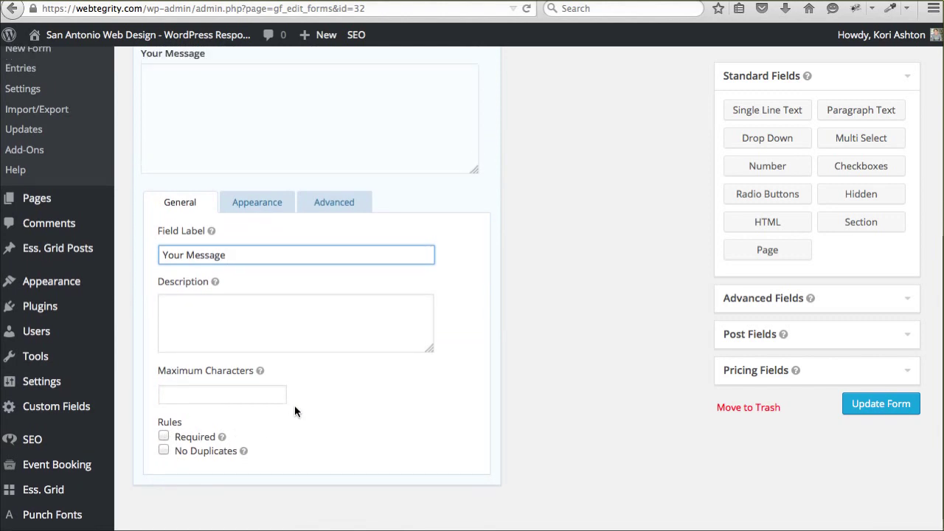
{"action": "left_click", "coordinate": [215, 342]}
{"action": "type", "text": "Op"}
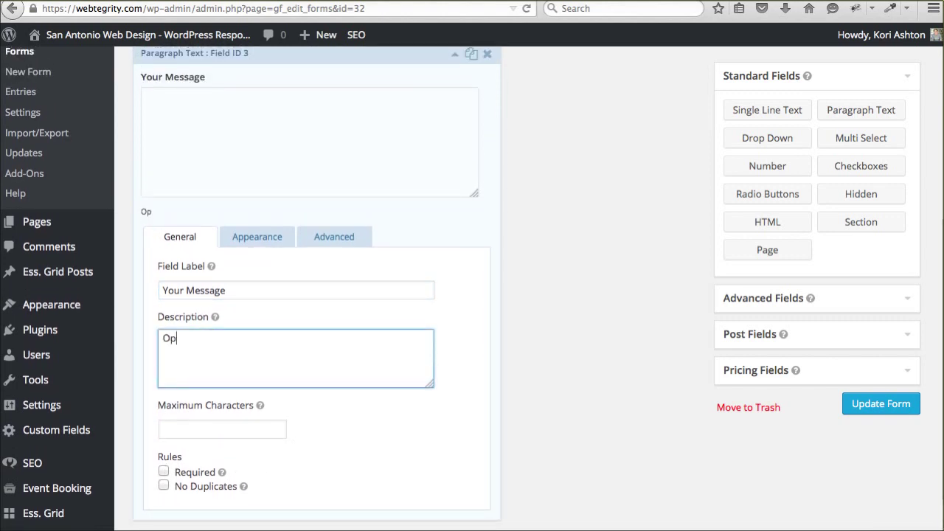
{"action": "type", "text": "tional"}
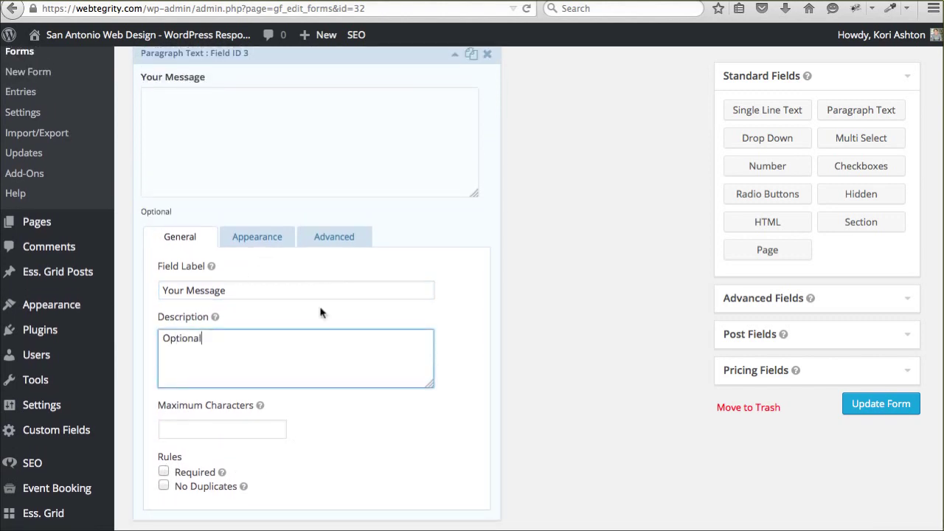
- Set the Your Message field's description placement to "Above inputs"
{"action": "scroll", "coordinate": [316, 323], "scroll_direction": "up", "scroll_amount": 4}
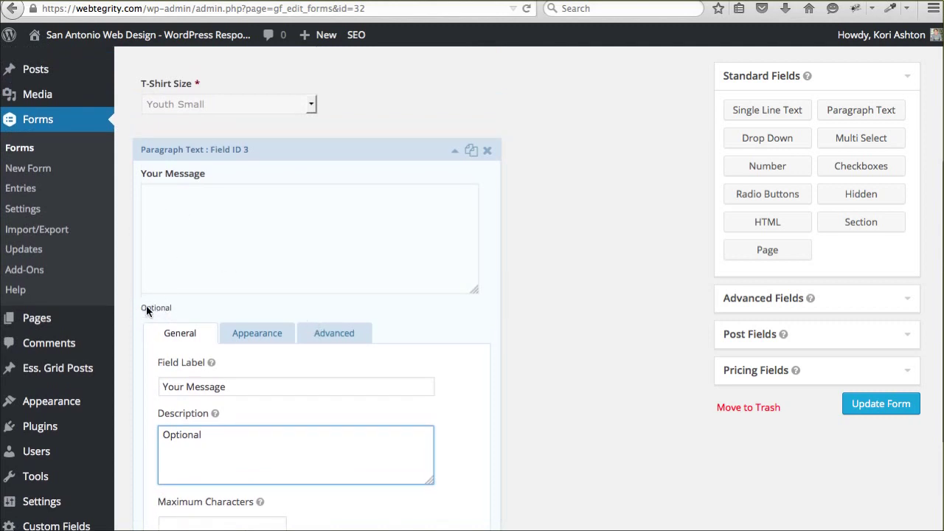
{"action": "left_click", "coordinate": [256, 333]}
{"action": "left_click", "coordinate": [301, 455]}
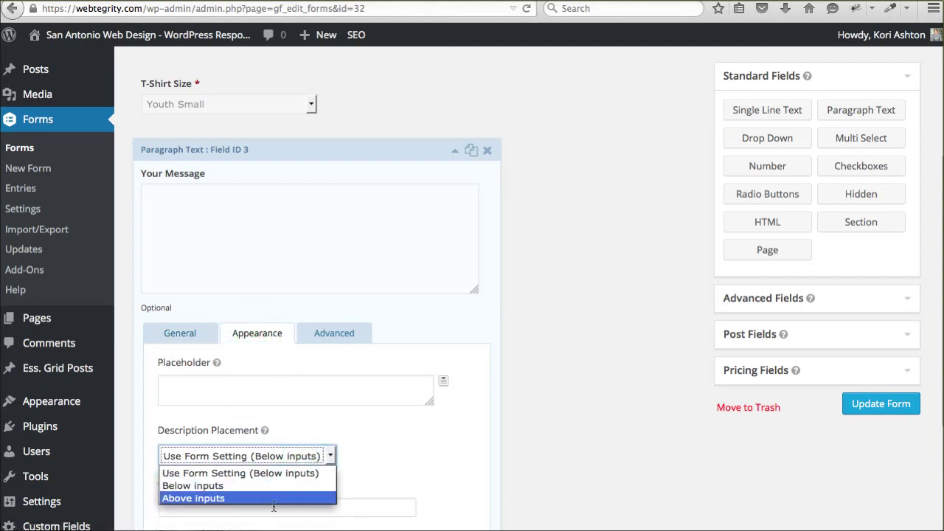
{"action": "left_click", "coordinate": [180, 333]}
{"action": "left_click", "coordinate": [256, 333]}
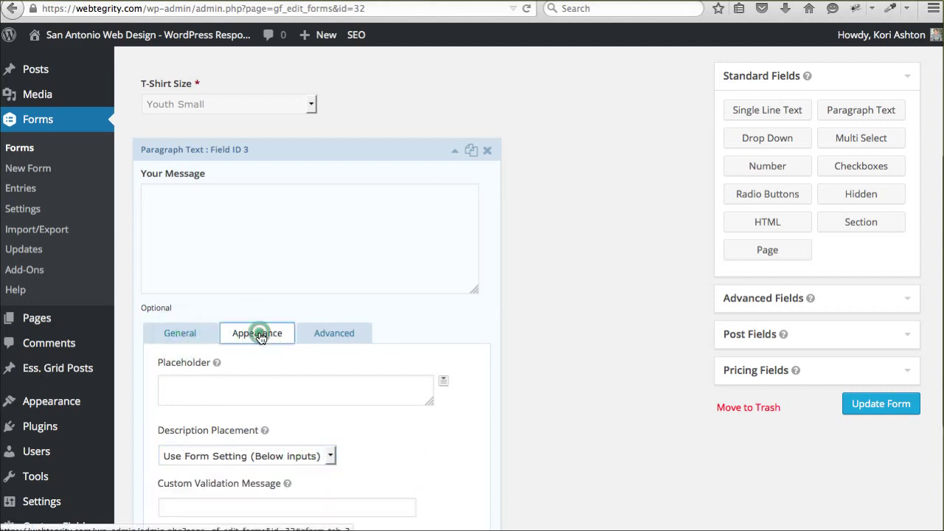
{"action": "left_click", "coordinate": [254, 456]}
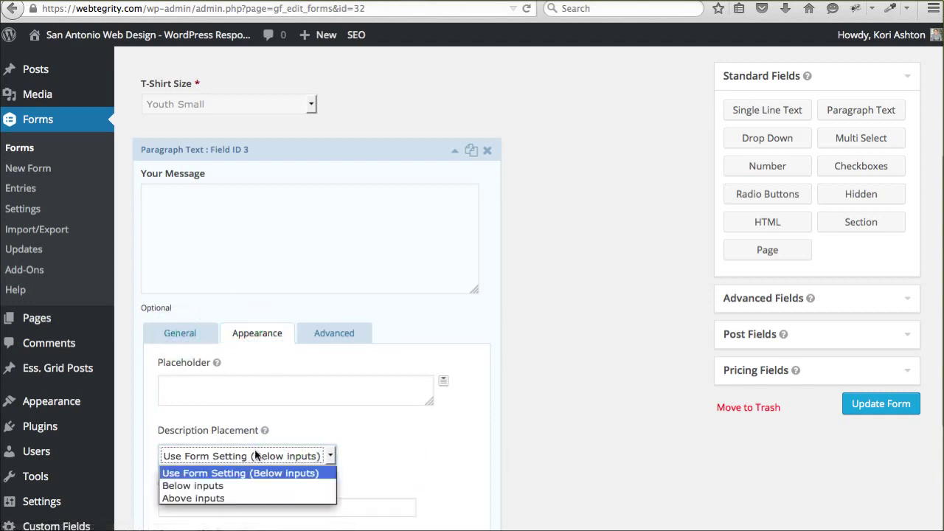
{"action": "left_click", "coordinate": [230, 499]}
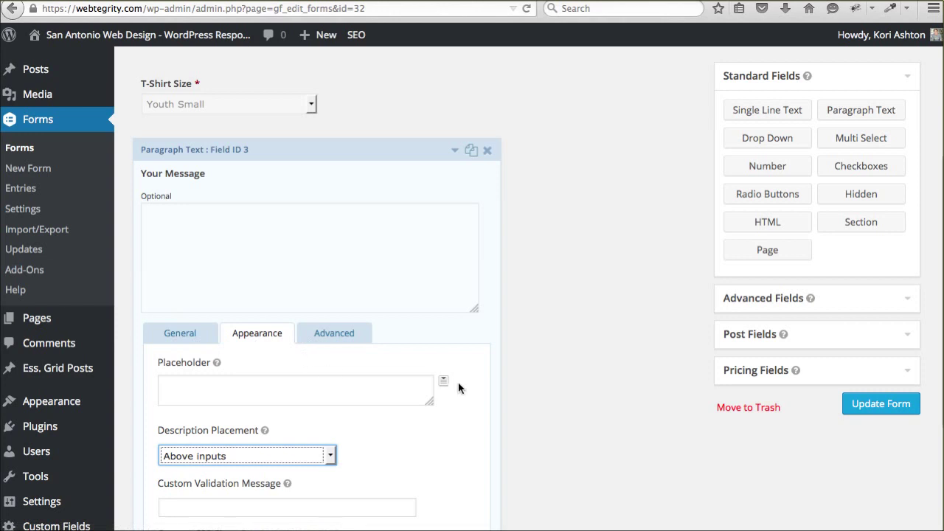
- Collapse the Your Message field's settings and save the updated form
{"action": "scroll", "coordinate": [458, 389], "scroll_direction": "down", "scroll_amount": 5}
{"action": "scroll", "coordinate": [458, 389], "scroll_direction": "up", "scroll_amount": 7}
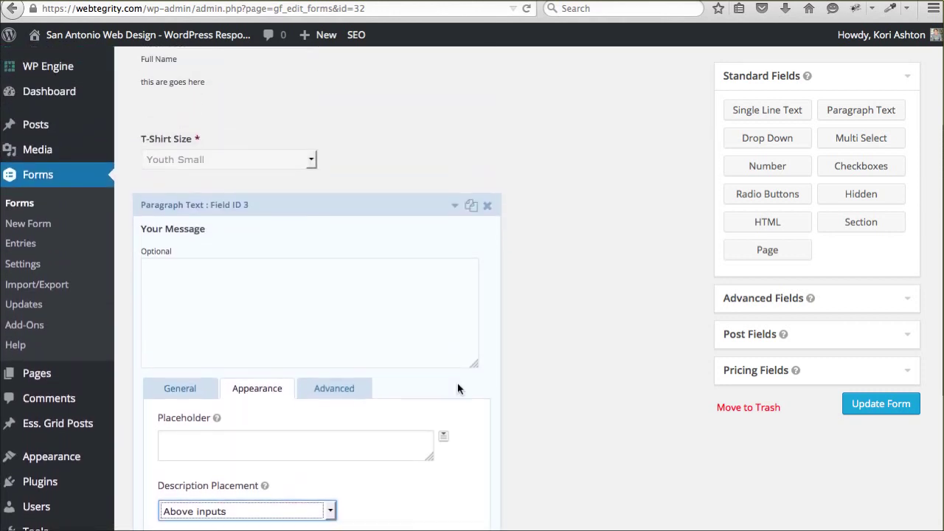
{"action": "left_click", "coordinate": [452, 265]}
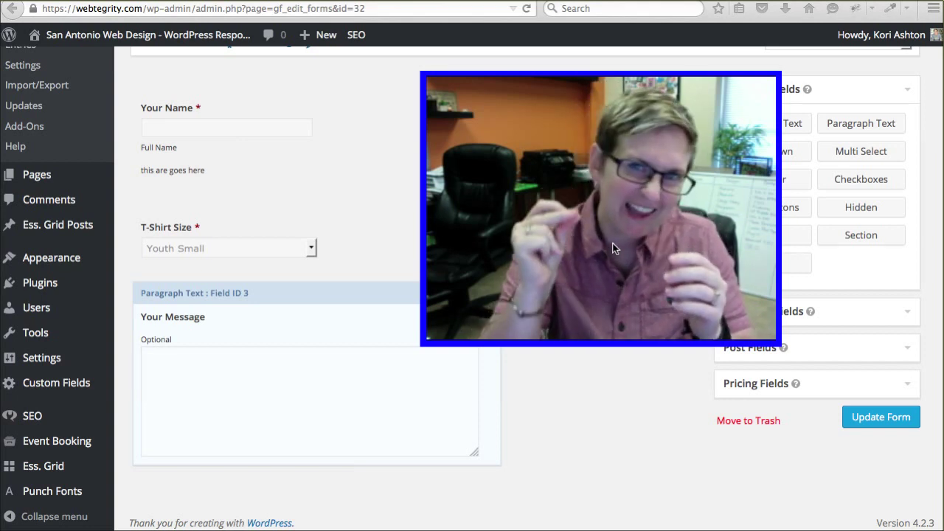
{"action": "left_click", "coordinate": [890, 420]}
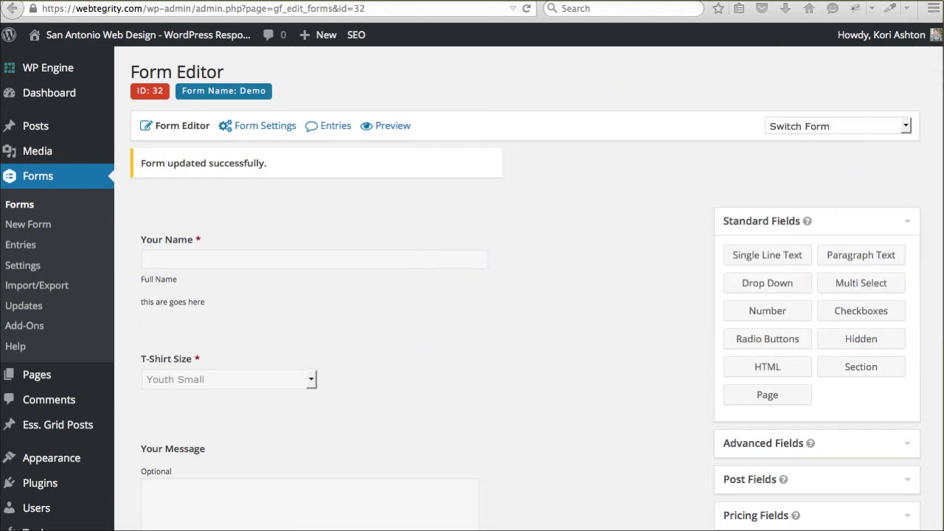
- In the Demo form's settings, set the button text to "Register Now" and save the form settings
{"action": "mouse_move", "coordinate": [258, 130]}
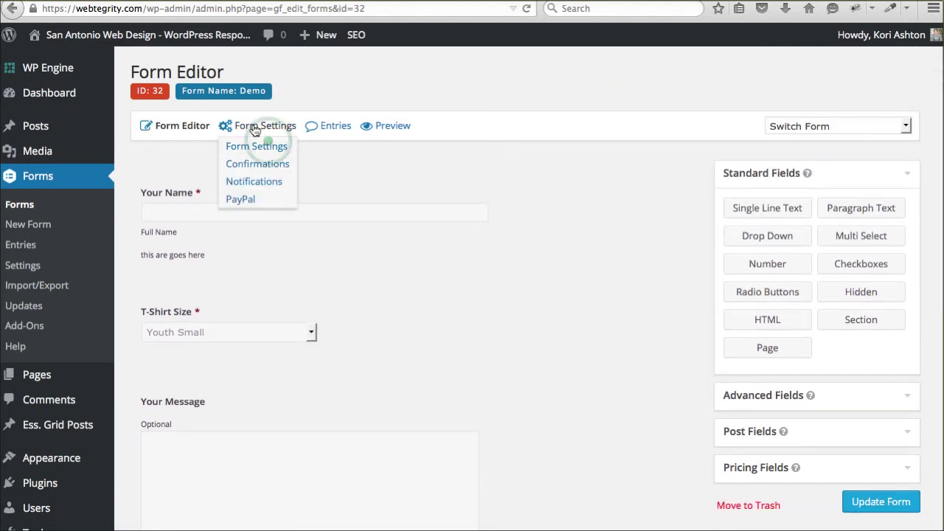
{"action": "left_click", "coordinate": [255, 147]}
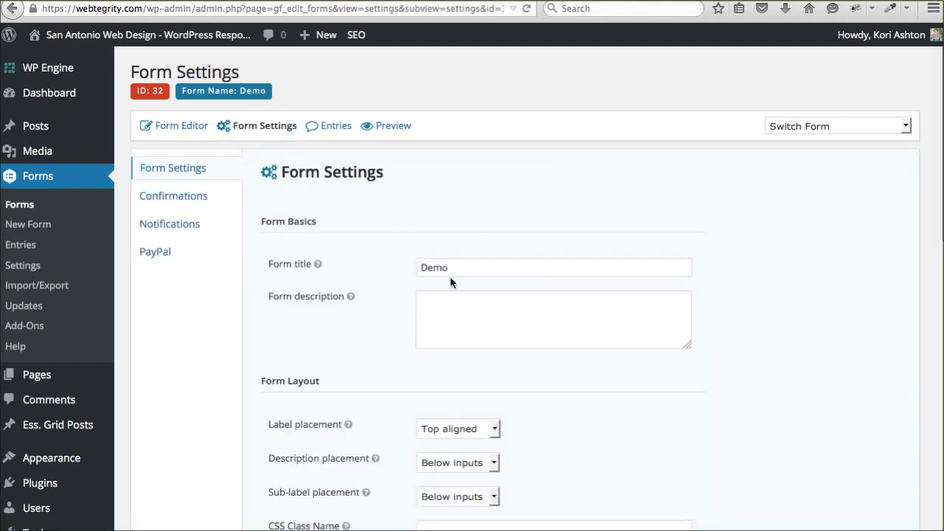
{"action": "left_click", "coordinate": [452, 268]}
{"action": "scroll", "coordinate": [387, 236], "scroll_direction": "down", "scroll_amount": 3}
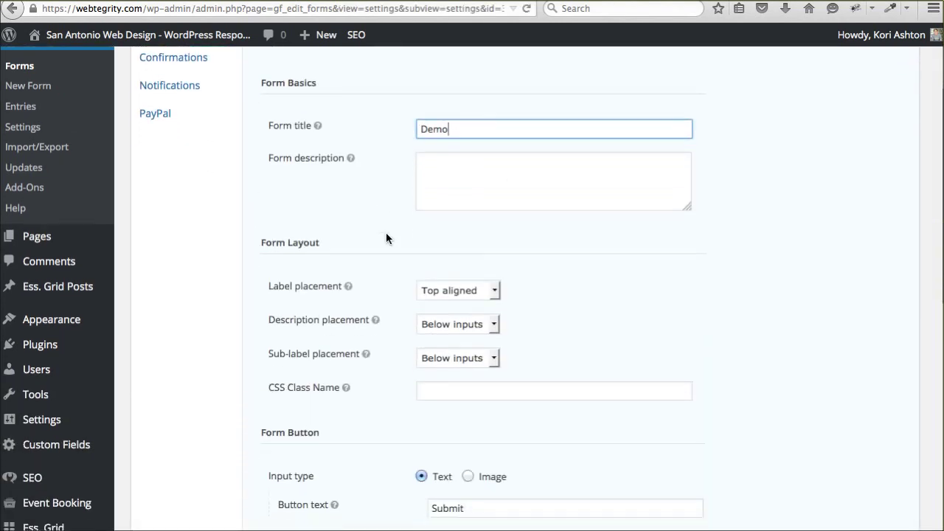
{"action": "scroll", "coordinate": [386, 239], "scroll_direction": "down", "scroll_amount": 1}
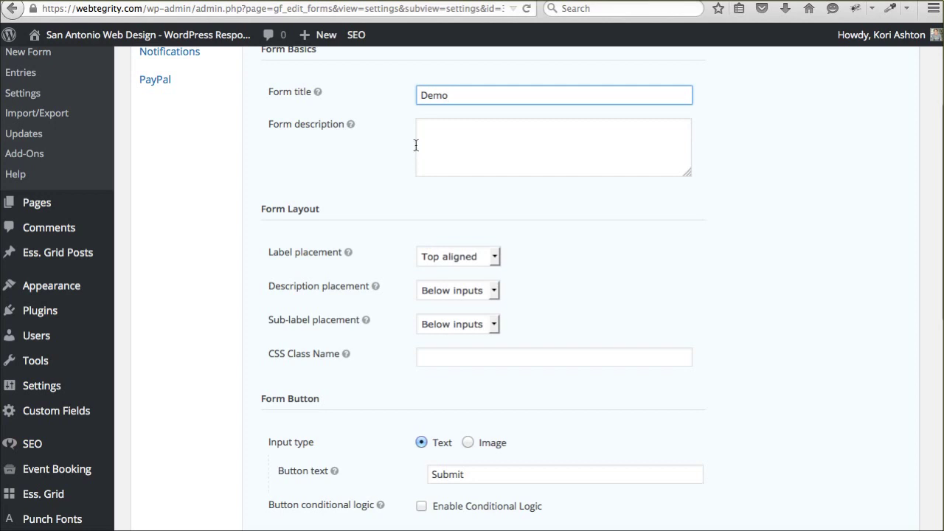
{"action": "scroll", "coordinate": [374, 307], "scroll_direction": "down", "scroll_amount": 5}
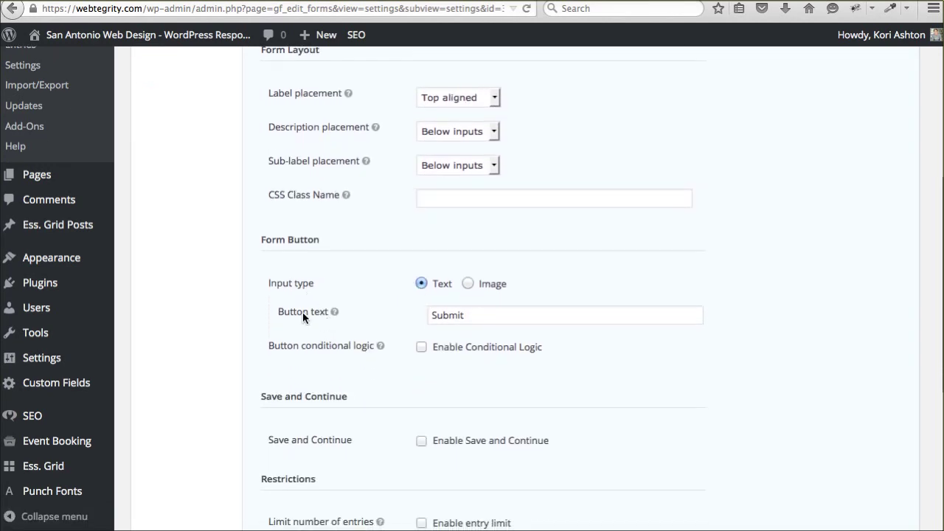
{"action": "double_click", "coordinate": [486, 320]}
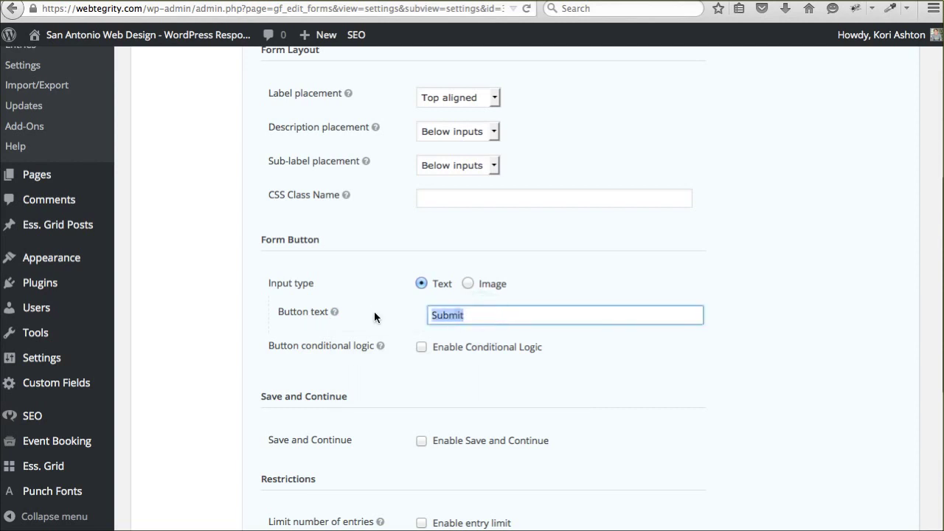
{"action": "type", "text": "Regi"}
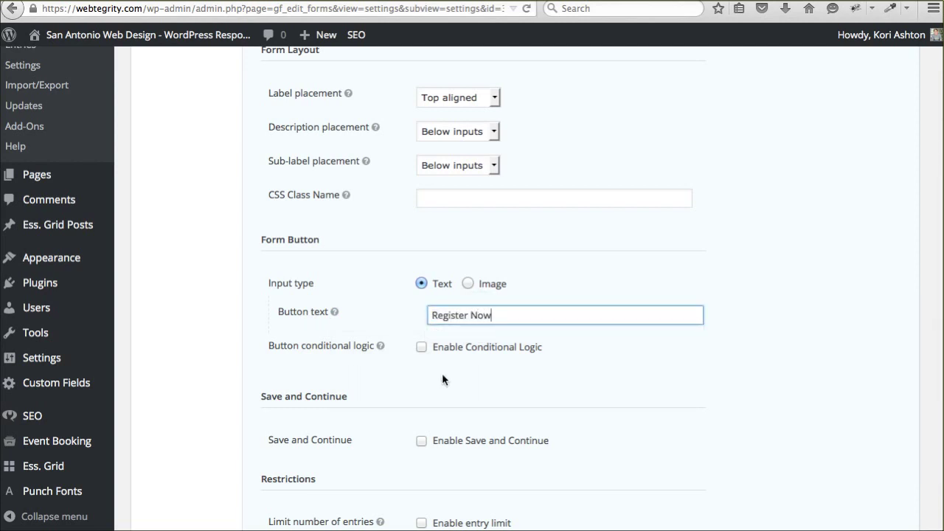
{"action": "type", "text": "ster Now"}
{"action": "scroll", "coordinate": [465, 375], "scroll_direction": "down", "scroll_amount": 5}
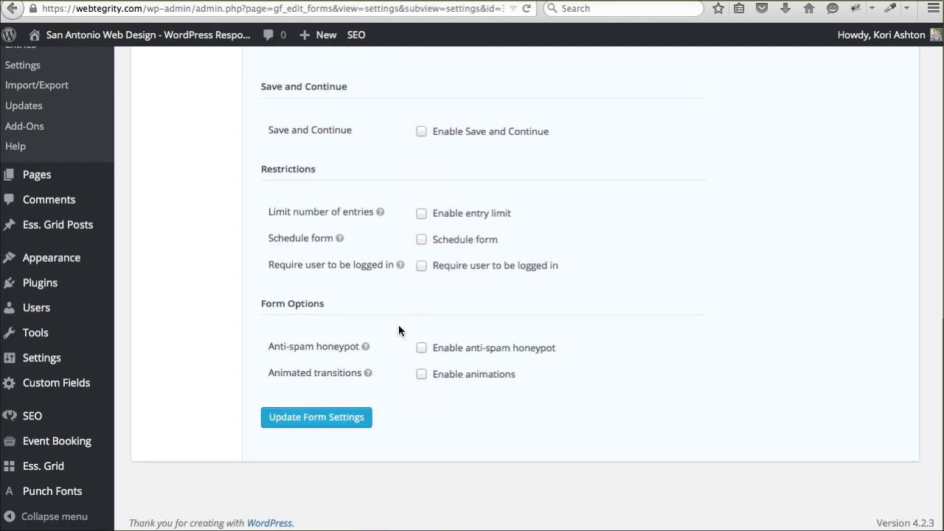
{"action": "left_click", "coordinate": [324, 425]}
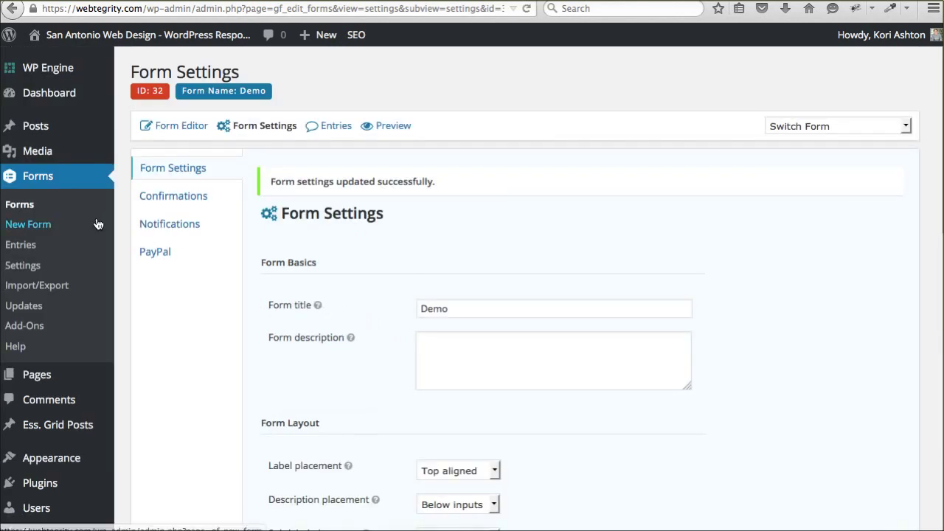
- Start a new page and title it "Test Demo Form"
{"action": "mouse_move", "coordinate": [43, 130]}
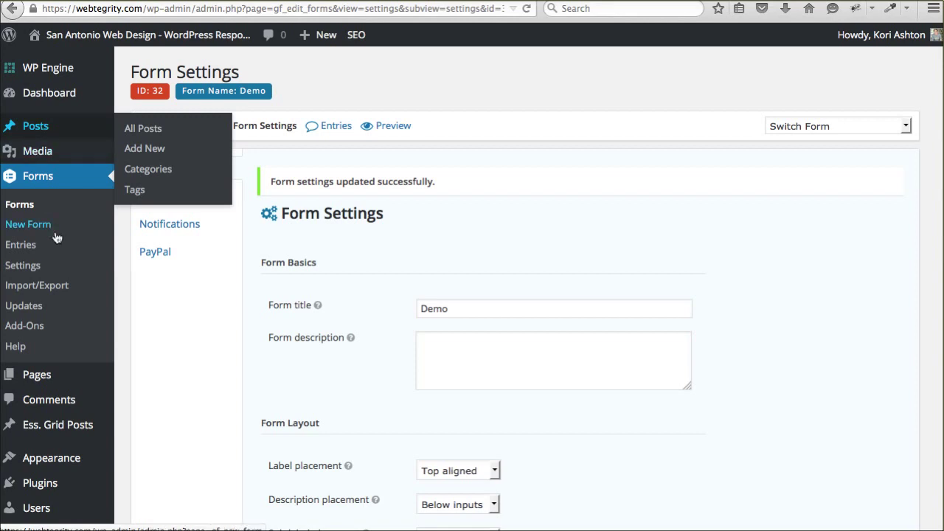
{"action": "mouse_move", "coordinate": [55, 377]}
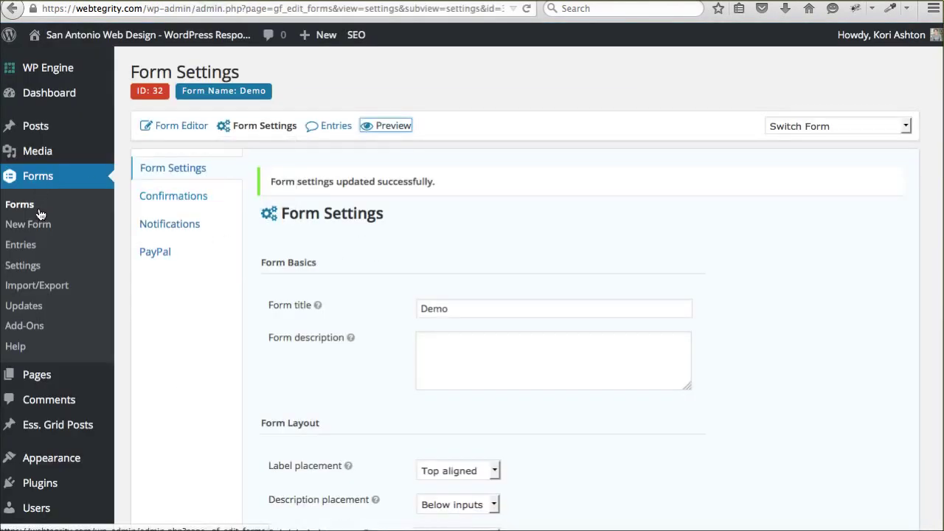
{"action": "mouse_move", "coordinate": [63, 380]}
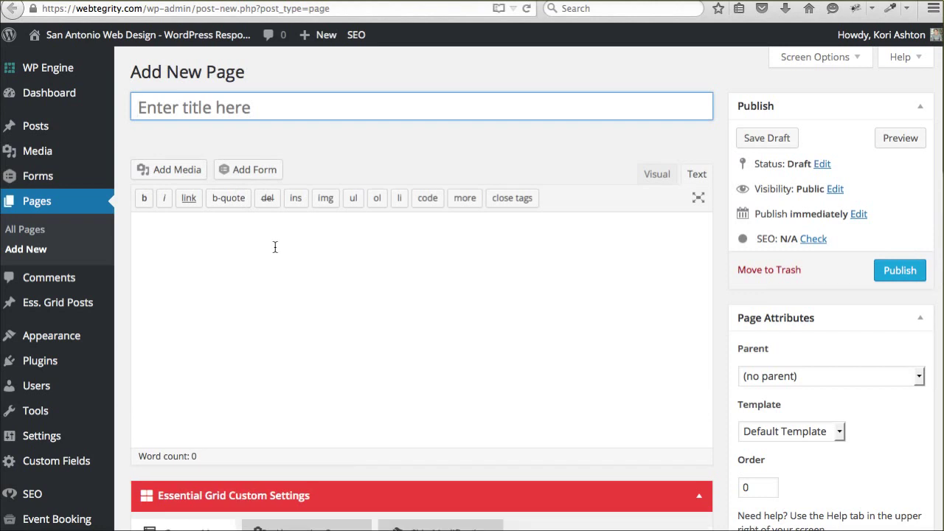
{"action": "type", "text": "Test Demo For"}
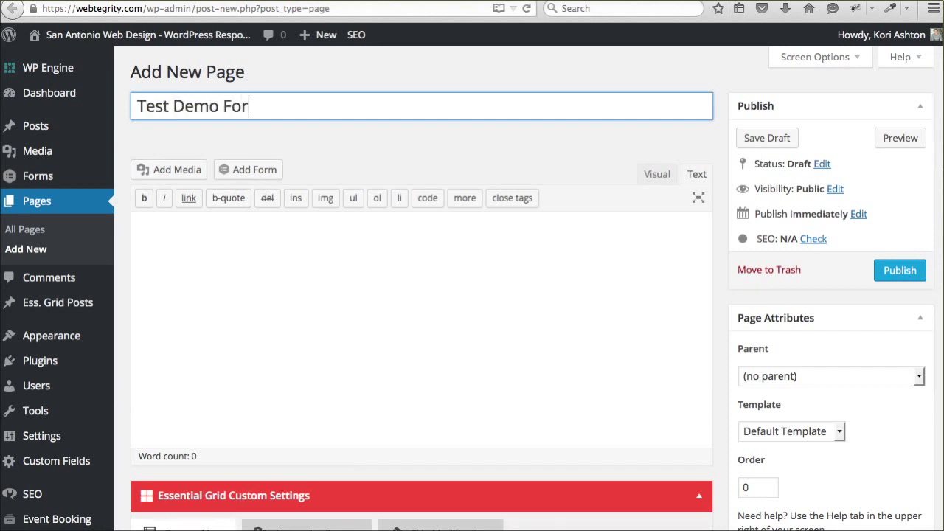
{"action": "type", "text": "m"}
{"action": "left_click", "coordinate": [286, 318]}
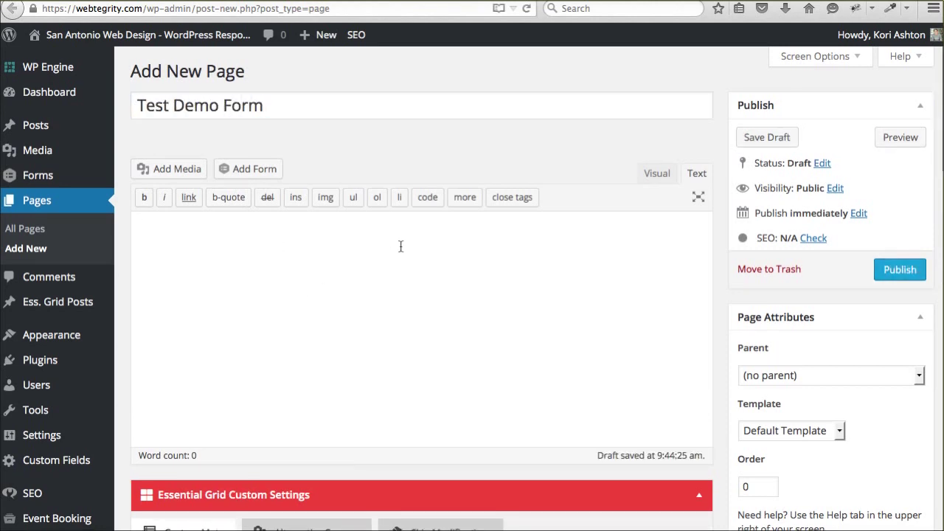
- In the visual editor, insert the Demo form into the page with its form title and description display turned off
{"action": "left_click", "coordinate": [648, 177]}
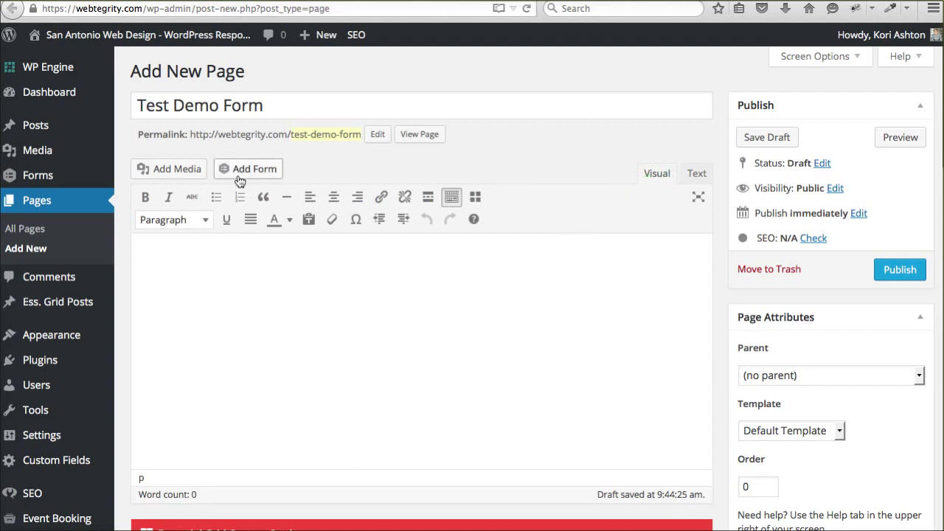
{"action": "left_click", "coordinate": [327, 167]}
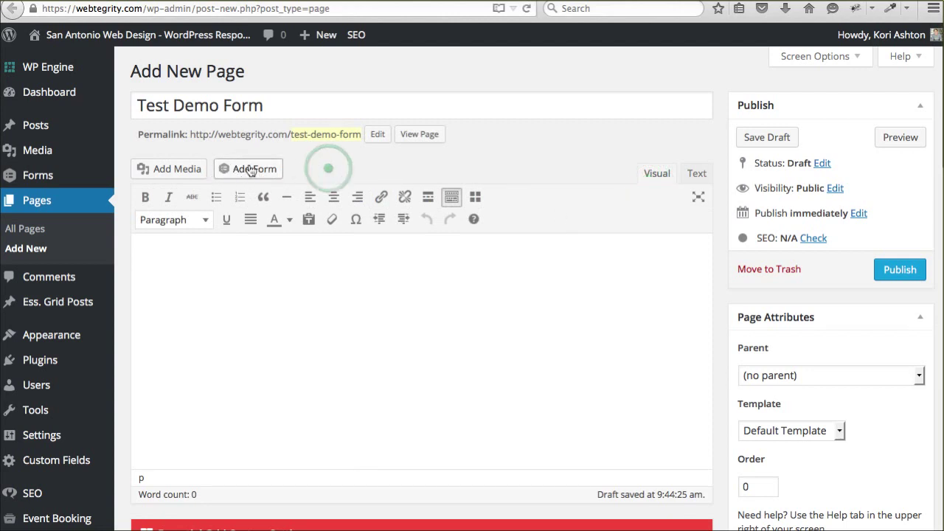
{"action": "left_click", "coordinate": [250, 170]}
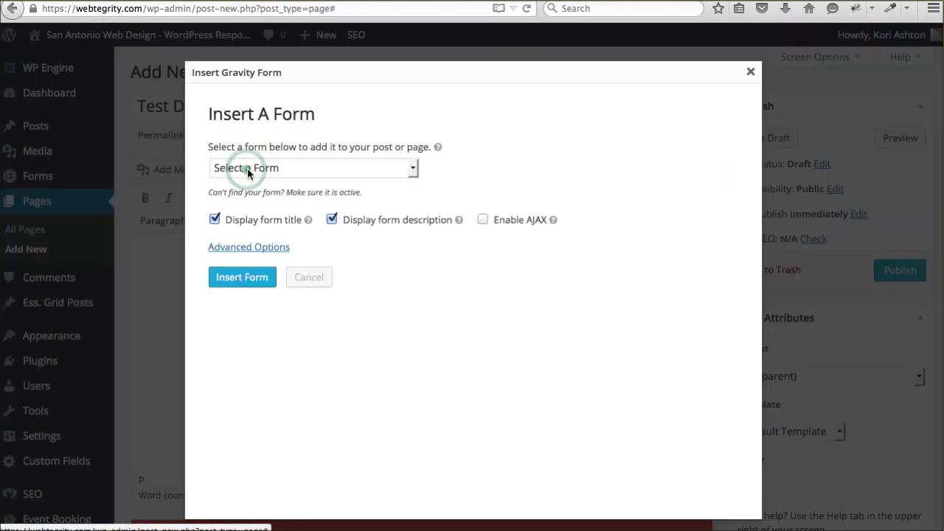
{"action": "left_click", "coordinate": [307, 173]}
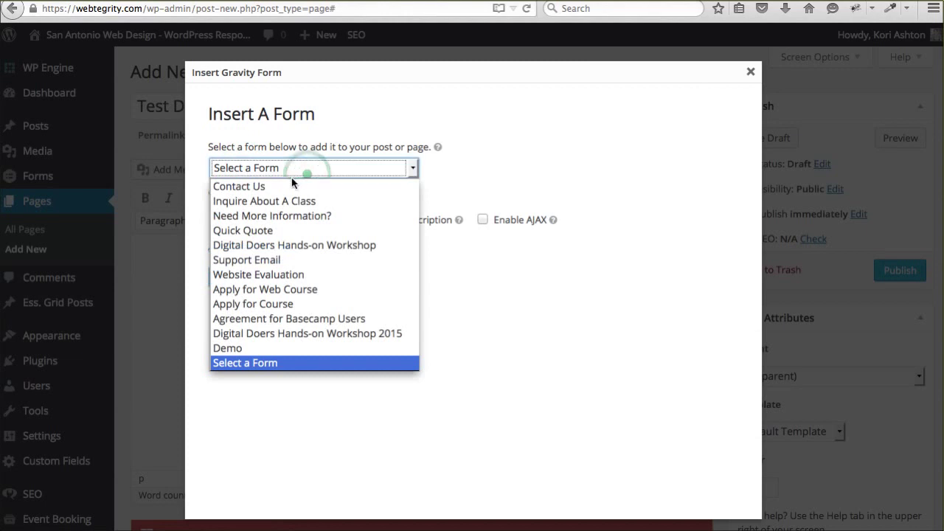
{"action": "left_click", "coordinate": [290, 351]}
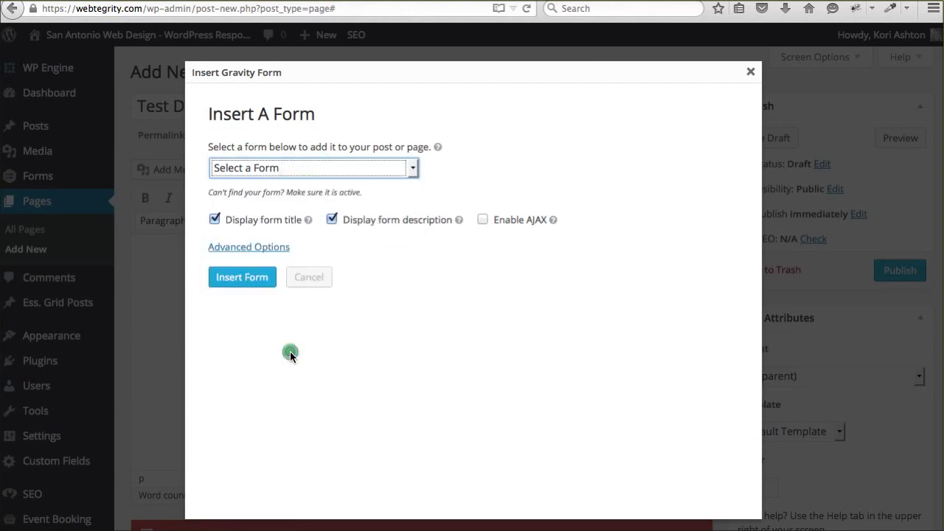
{"action": "left_click", "coordinate": [266, 221]}
{"action": "left_click", "coordinate": [396, 223]}
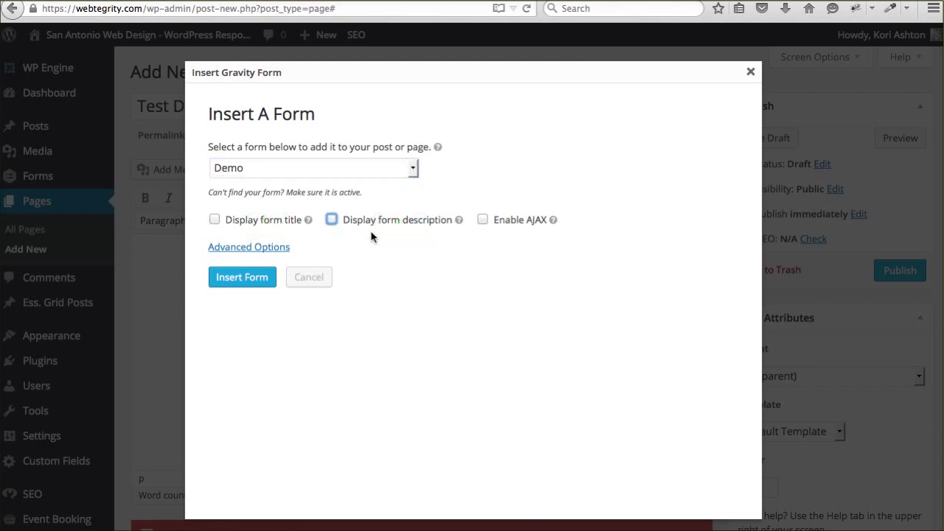
{"action": "left_click", "coordinate": [243, 277]}
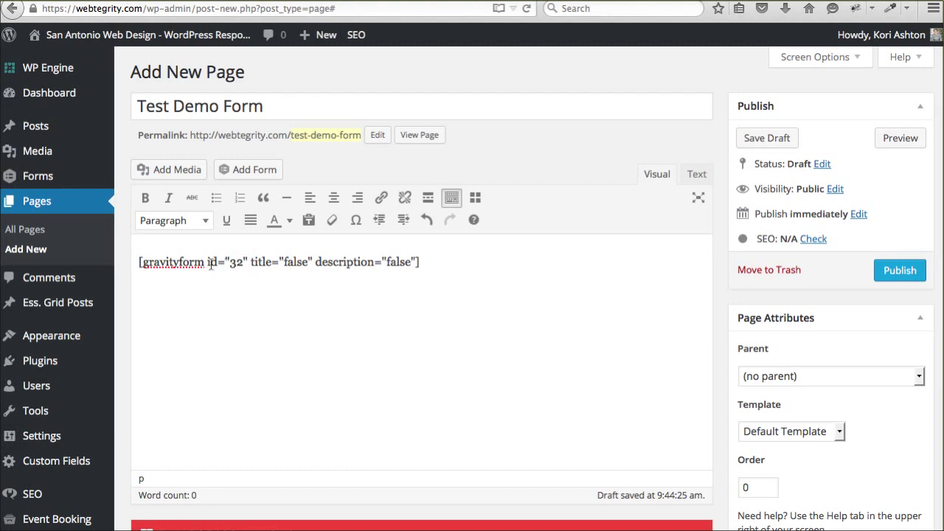
- Highlight part of the inserted form shortcode, then preview the page and examine the form's fields, T-Shirt Size options and button
{"action": "left_click_drag", "start_coordinate": [174, 261], "coordinate": [384, 261]}
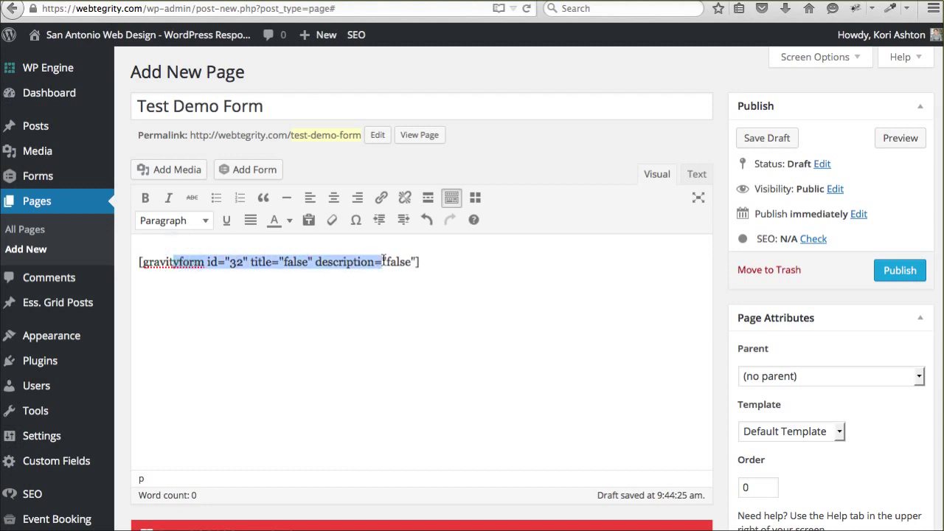
{"action": "left_click", "coordinate": [356, 284]}
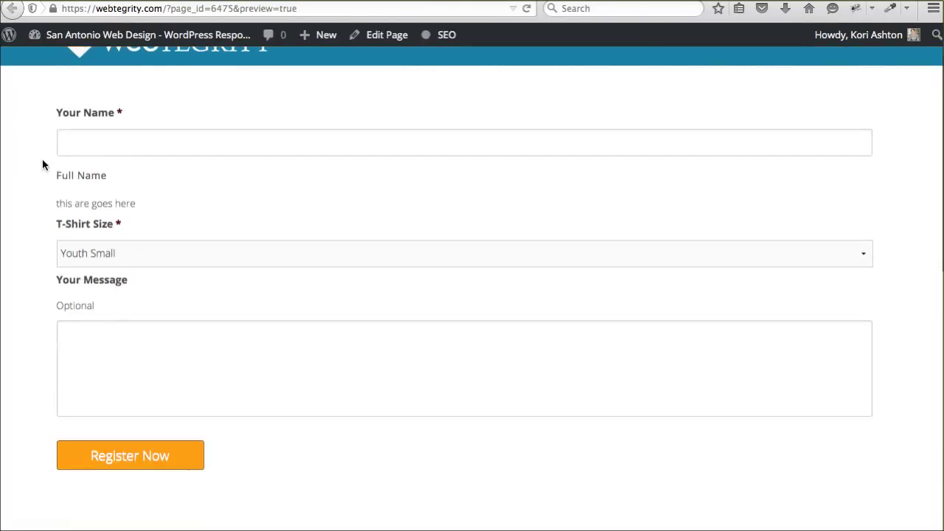
{"action": "scroll", "coordinate": [474, 278], "scroll_direction": "up", "scroll_amount": 3}
{"action": "scroll", "coordinate": [475, 284], "scroll_direction": "down", "scroll_amount": 3}
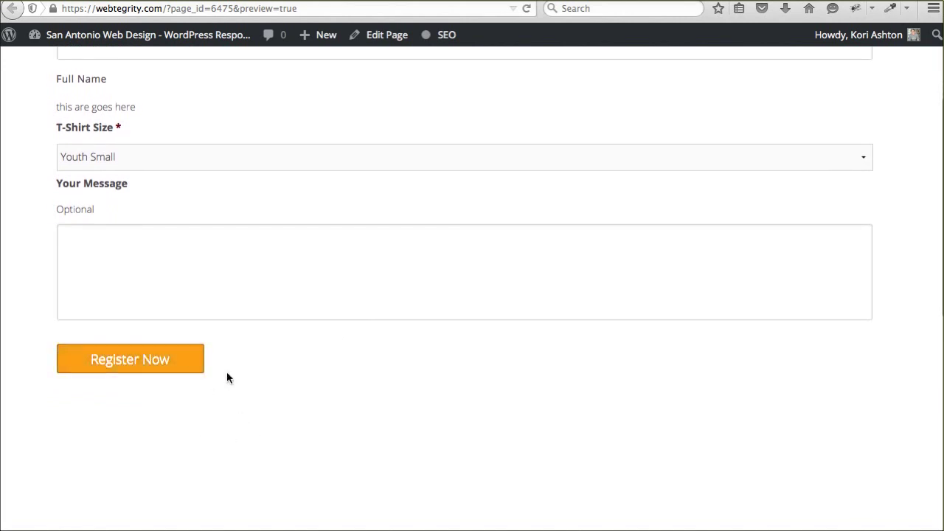
{"action": "scroll", "coordinate": [299, 375], "scroll_direction": "up", "scroll_amount": 3}
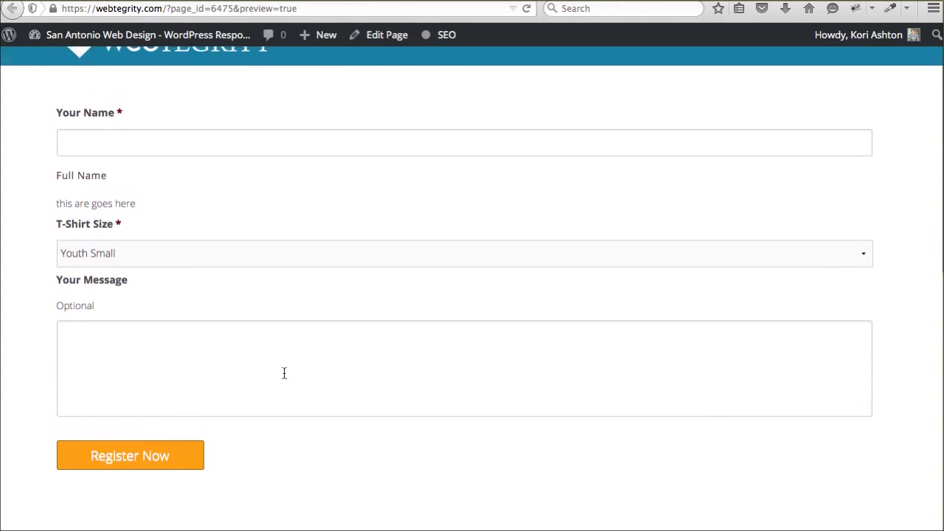
{"action": "left_click", "coordinate": [241, 248]}
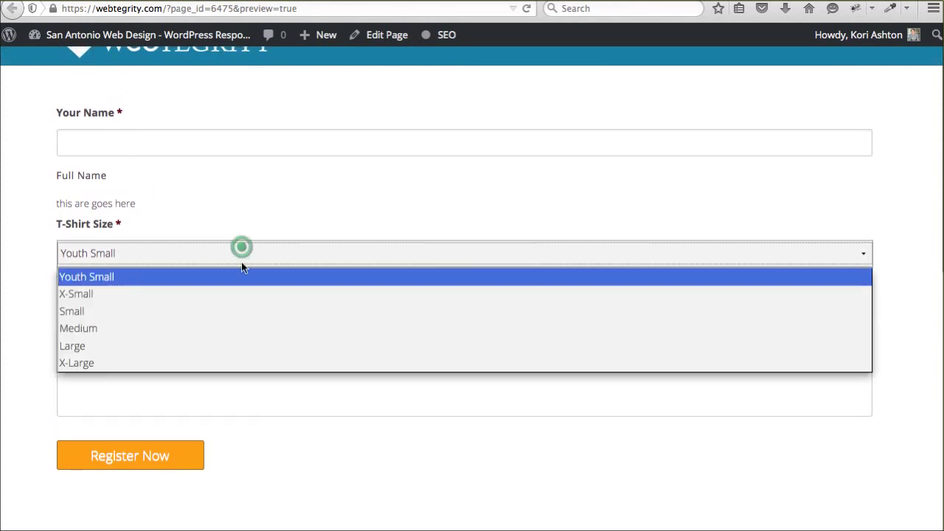
{"action": "left_click", "coordinate": [255, 248]}
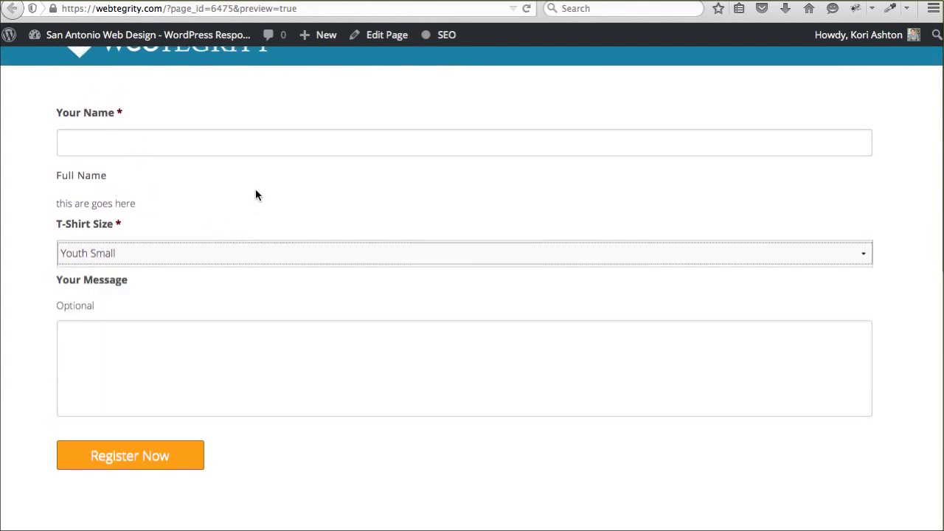
{"action": "left_click", "coordinate": [209, 374]}
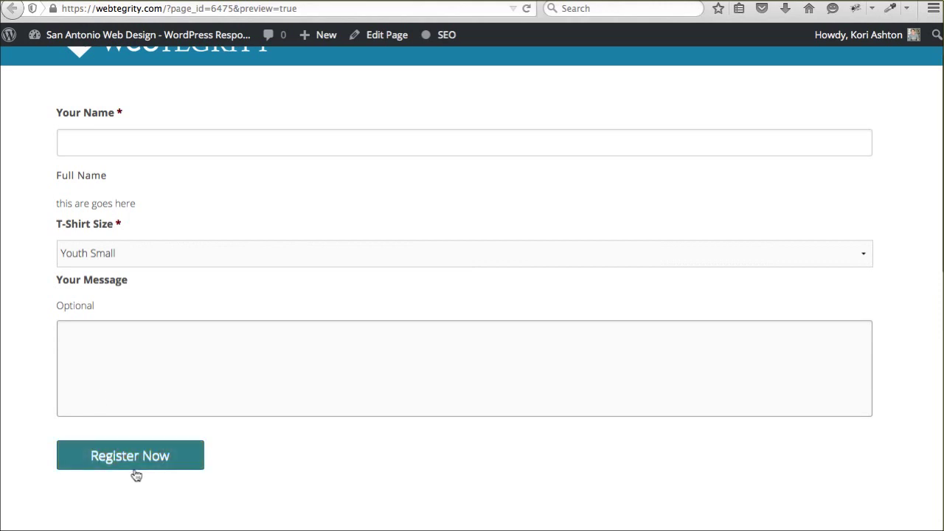
{"action": "scroll", "coordinate": [268, 140], "scroll_direction": "up", "scroll_amount": 2}
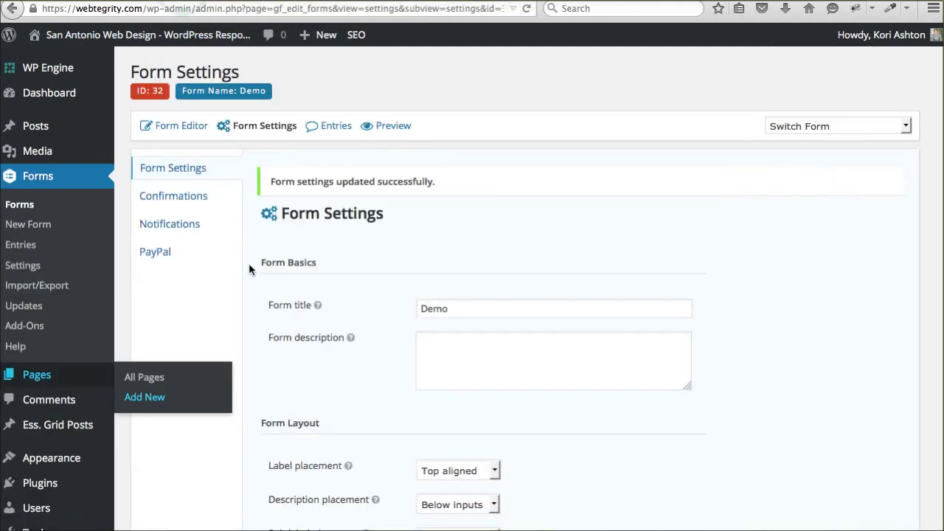
- Return to the Demo form's settings and enable the anti-spam honeypot under Form Options
{"action": "left_click", "coordinate": [211, 304]}
{"action": "scroll", "coordinate": [284, 291], "scroll_direction": "down", "scroll_amount": 1}
{"action": "scroll", "coordinate": [284, 291], "scroll_direction": "down", "scroll_amount": 10}
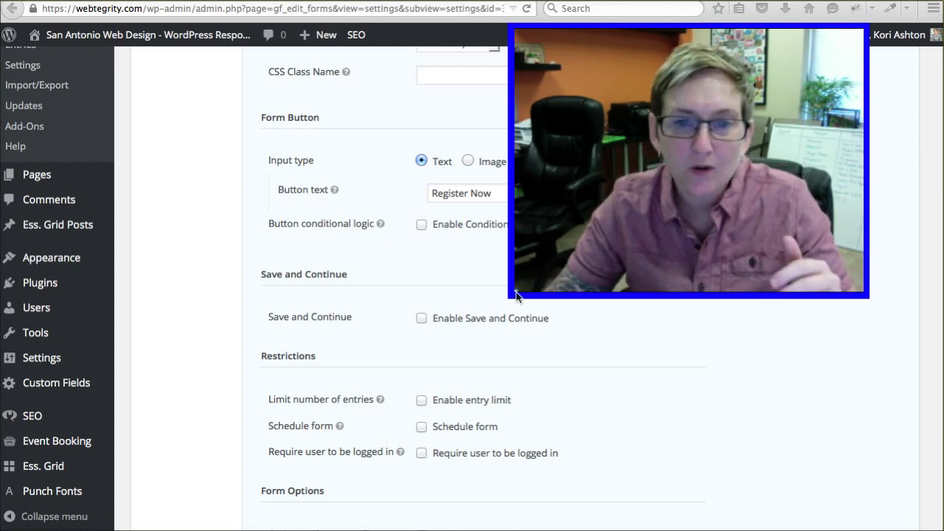
{"action": "left_click_drag", "start_coordinate": [516, 295], "coordinate": [645, 207]}
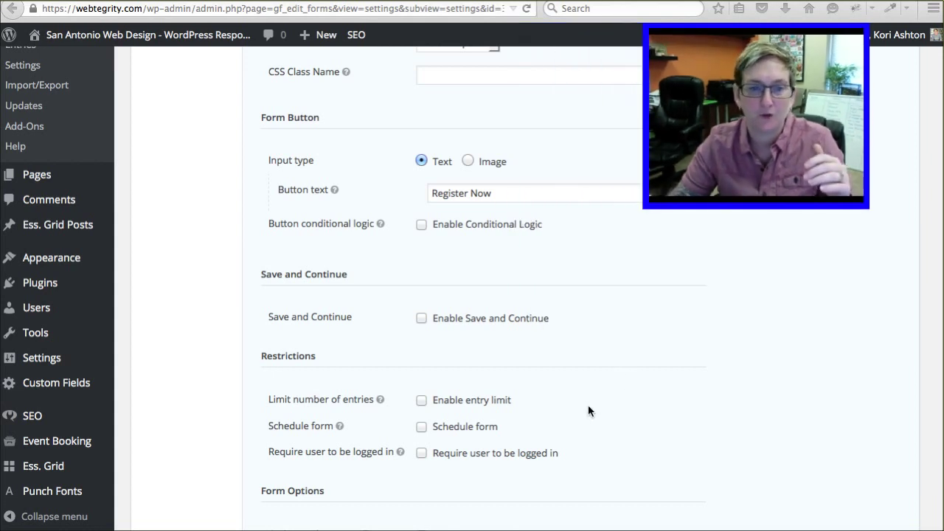
{"action": "scroll", "coordinate": [586, 405], "scroll_direction": "down", "scroll_amount": 5}
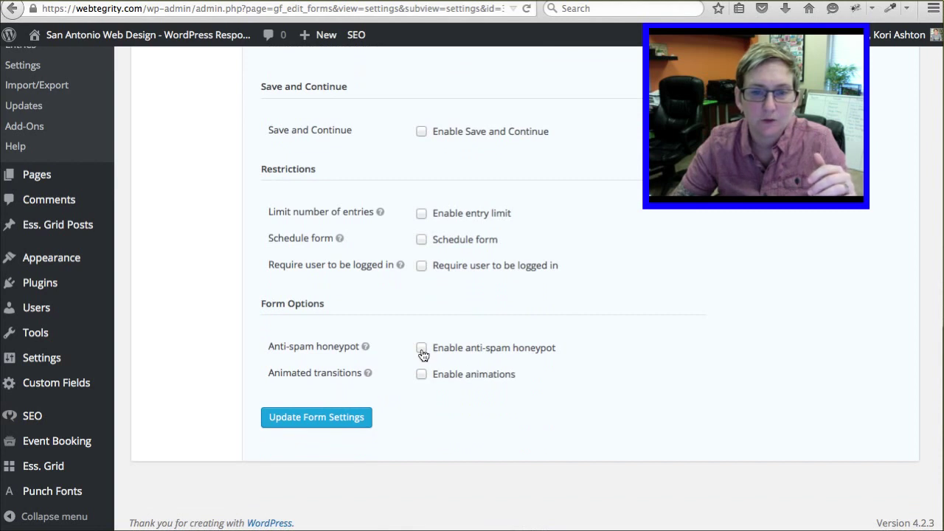
{"action": "left_click", "coordinate": [421, 347]}
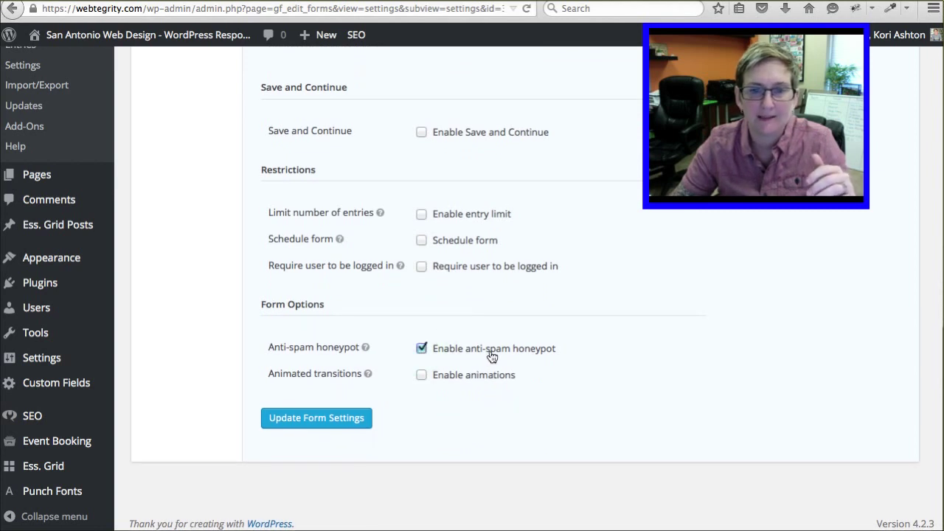